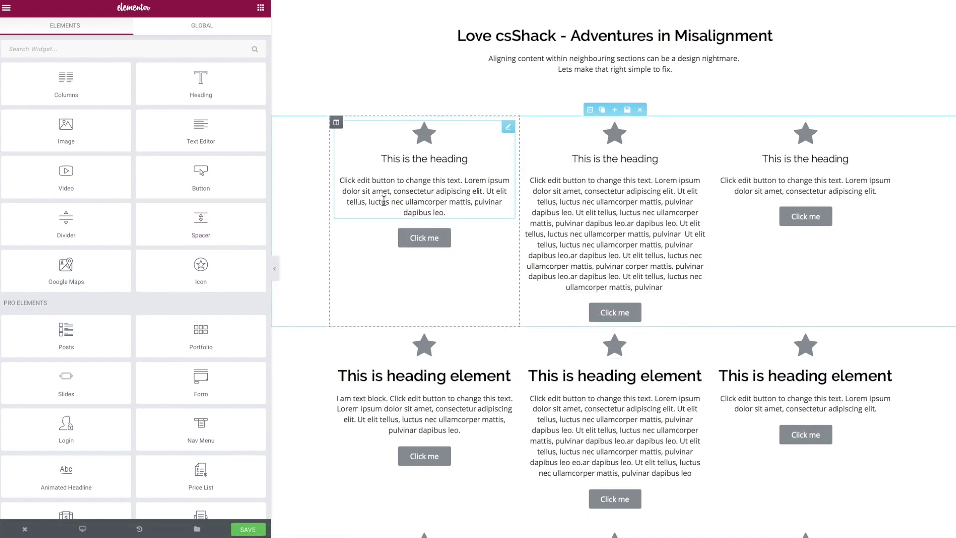
# Step: Select the top-row left column's text block and Click me button to inspect them
pyautogui.click(411, 189)
pyautogui.click(492, 241)
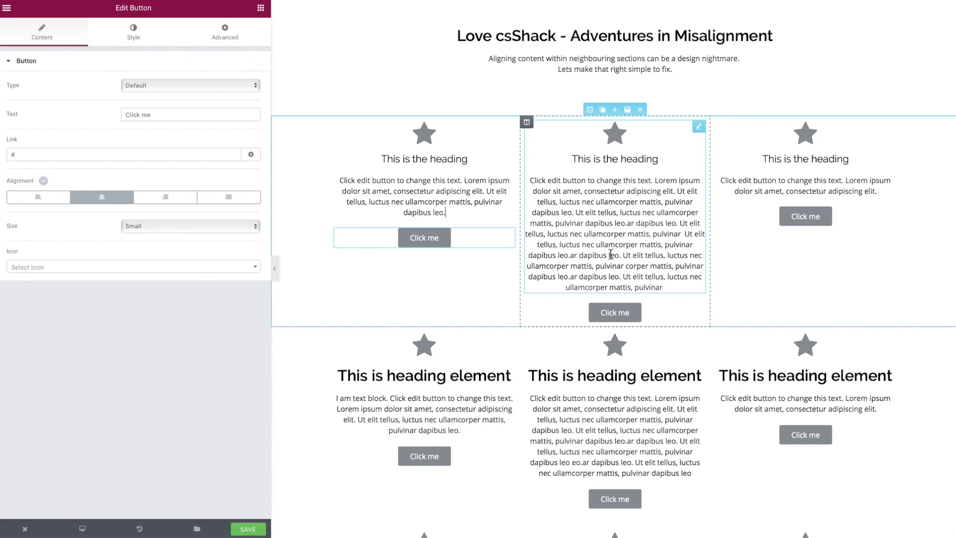
pyautogui.scroll(-3, 543, 292)
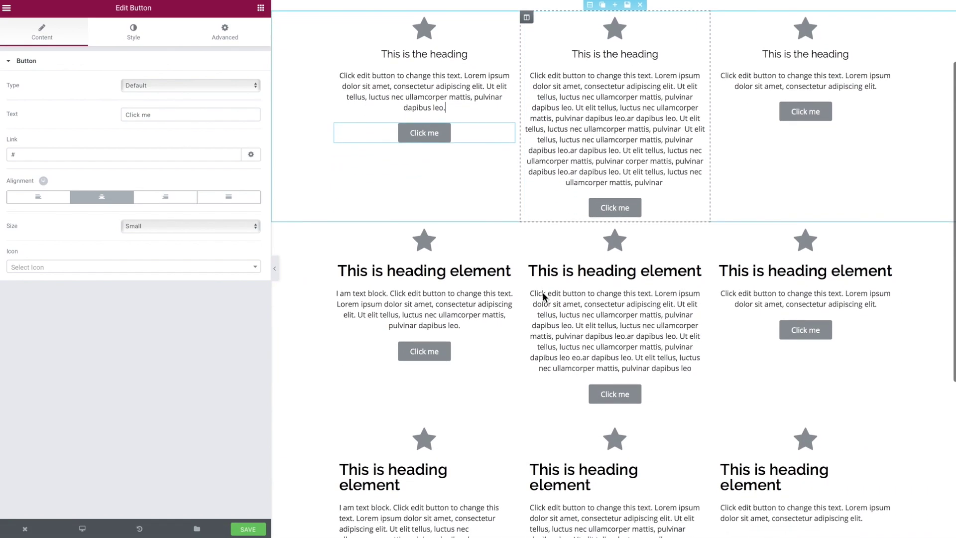
# Step: Inspect the second row's left star, heading, text, button and middle text and button, then return to the top
pyautogui.click(467, 244)
pyautogui.click(456, 271)
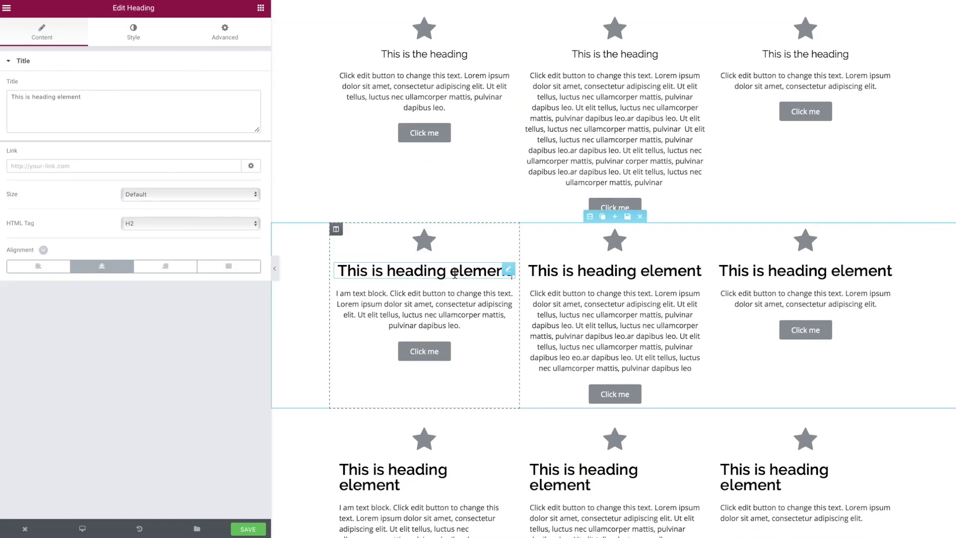
pyautogui.click(453, 312)
pyautogui.click(472, 347)
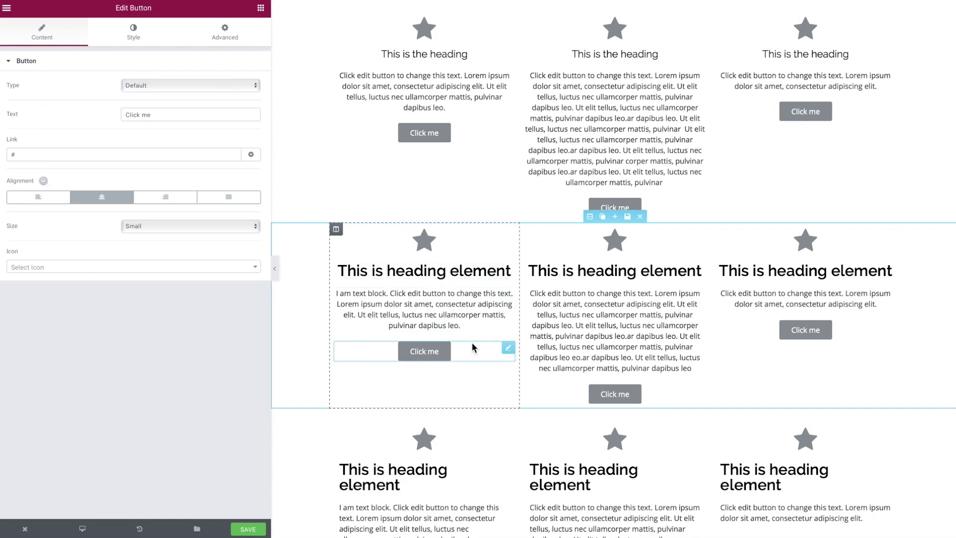
pyautogui.click(592, 306)
pyautogui.click(655, 390)
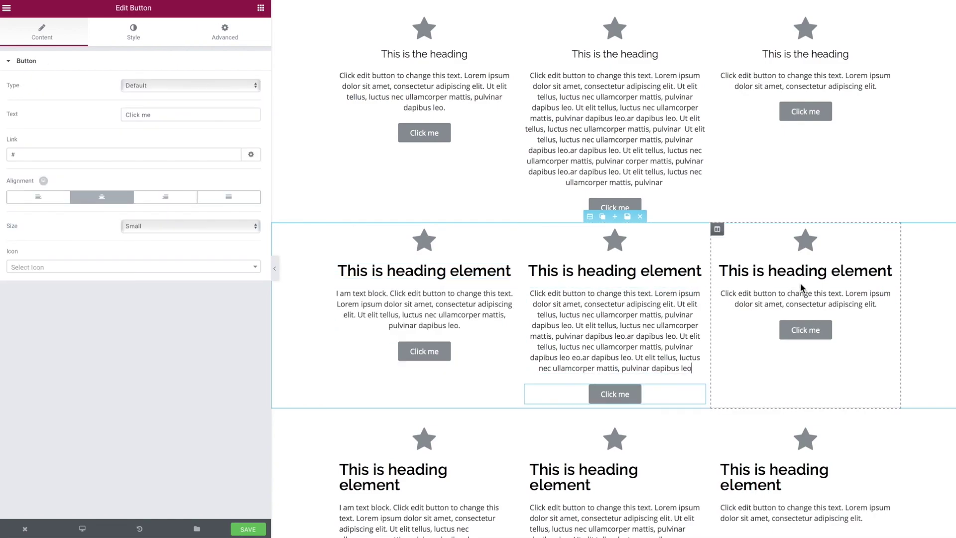
pyautogui.scroll(2, 633, 299)
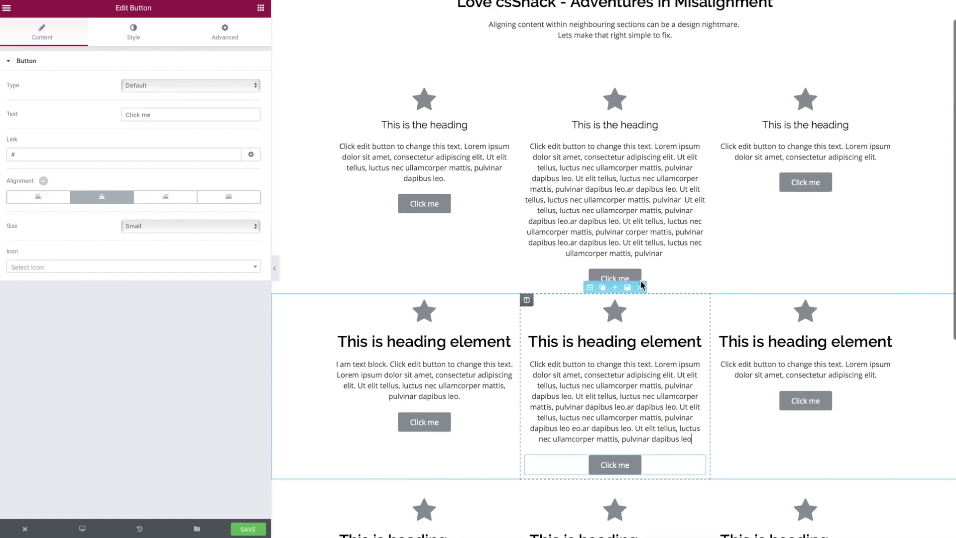
pyautogui.scroll(1, 641, 282)
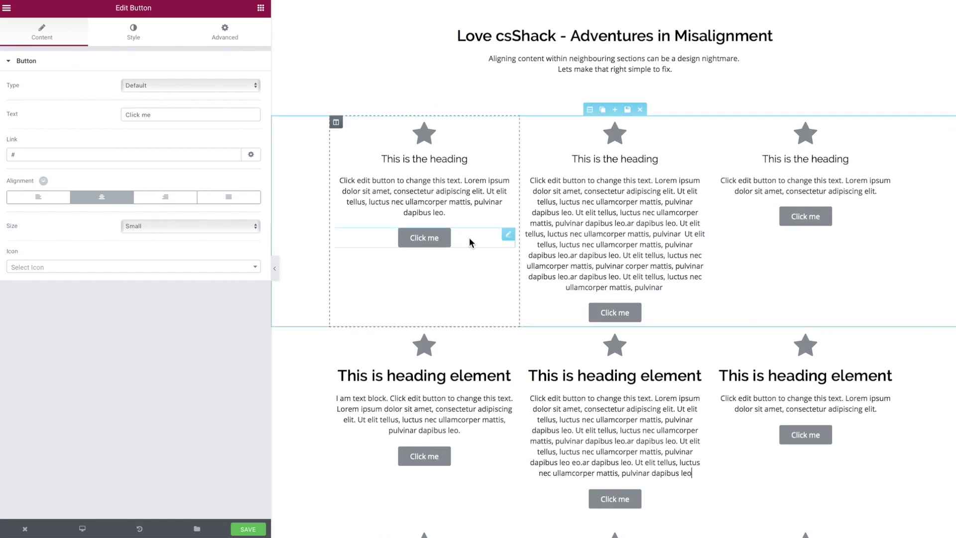
# Step: Try Padding Top of 110 and 150 on the top-row left button, then reset it to 0
pyautogui.click(225, 32)
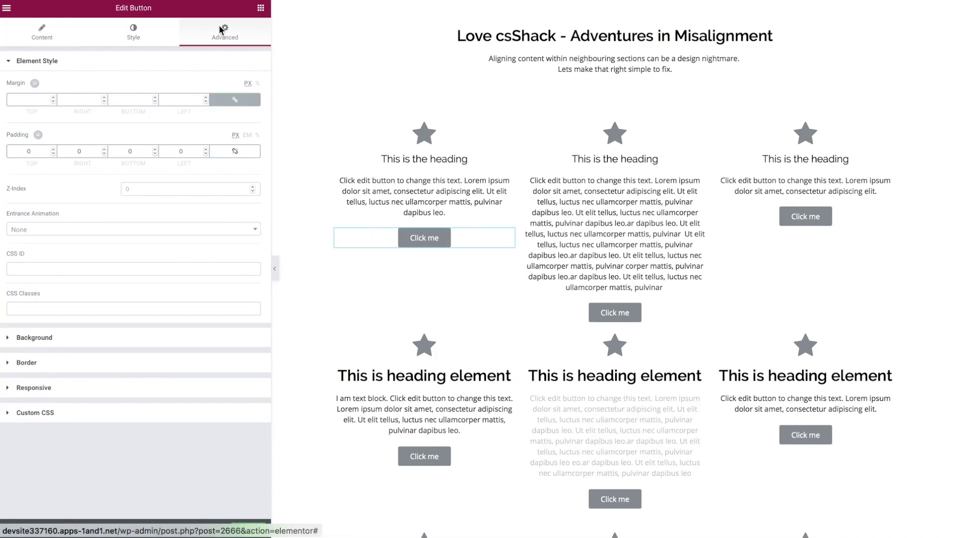
pyautogui.click(21, 151)
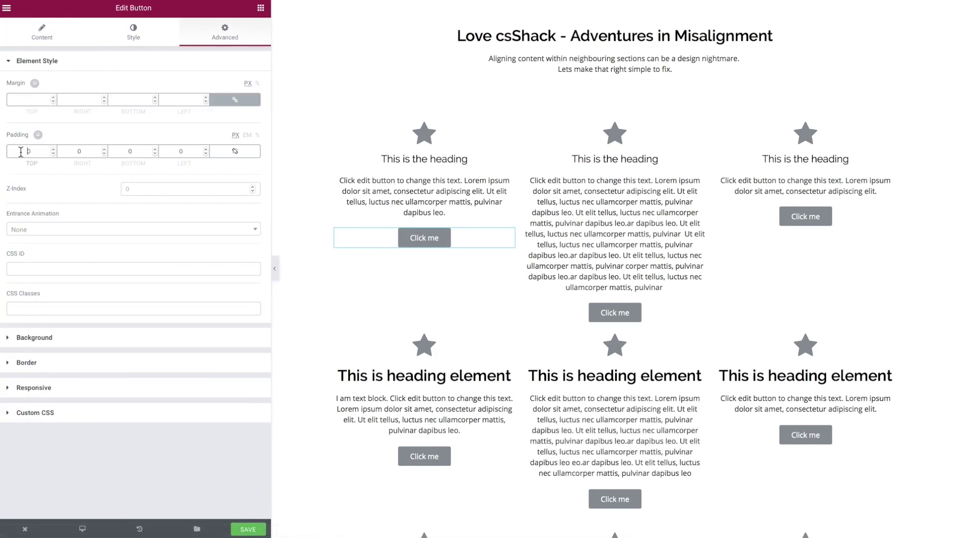
pyautogui.write('110')
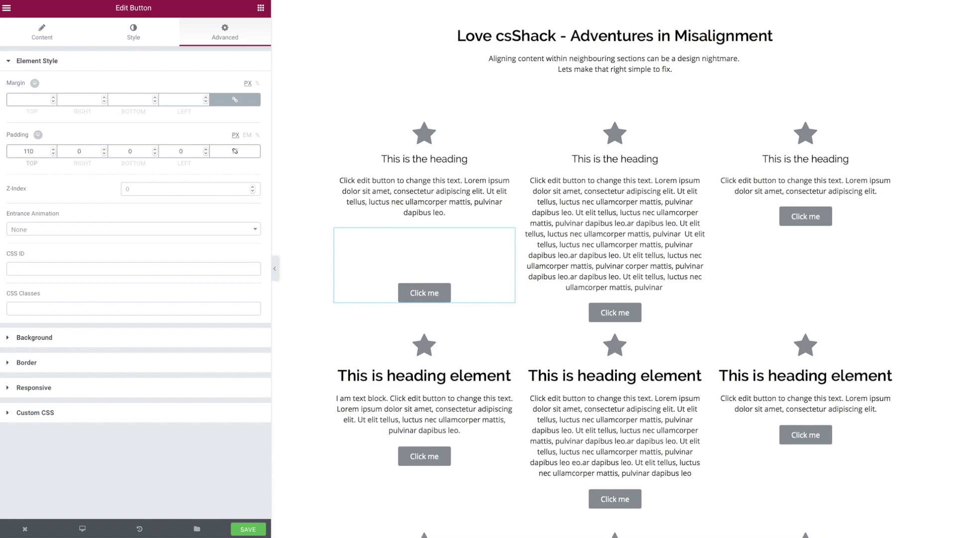
pyautogui.click(30, 151)
pyautogui.press('BackSpace')
pyautogui.write('5')
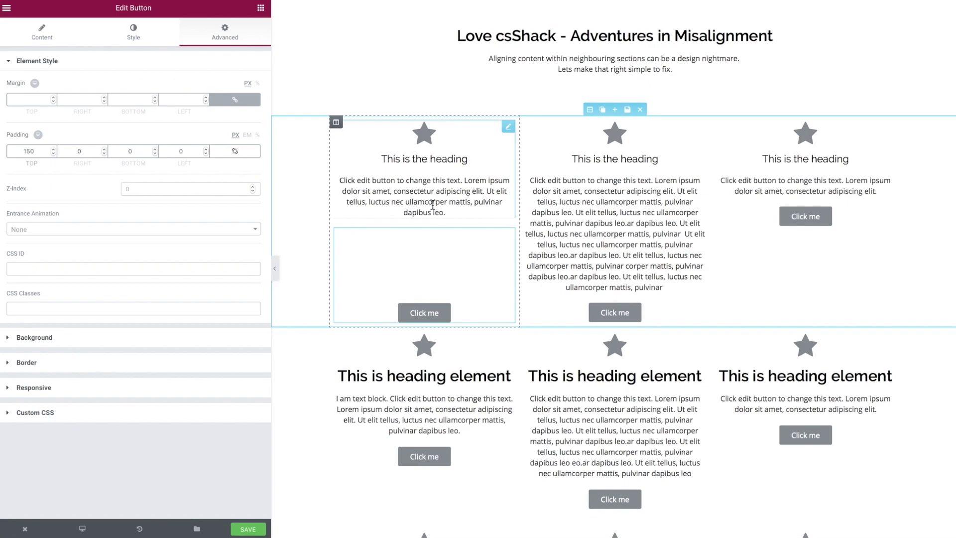
pyautogui.doubleClick(43, 150)
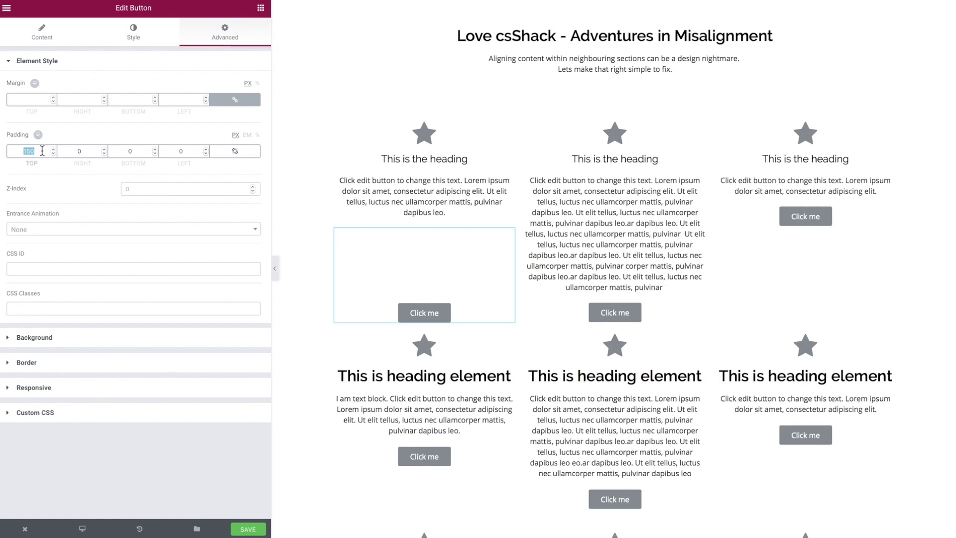
pyautogui.write('0')
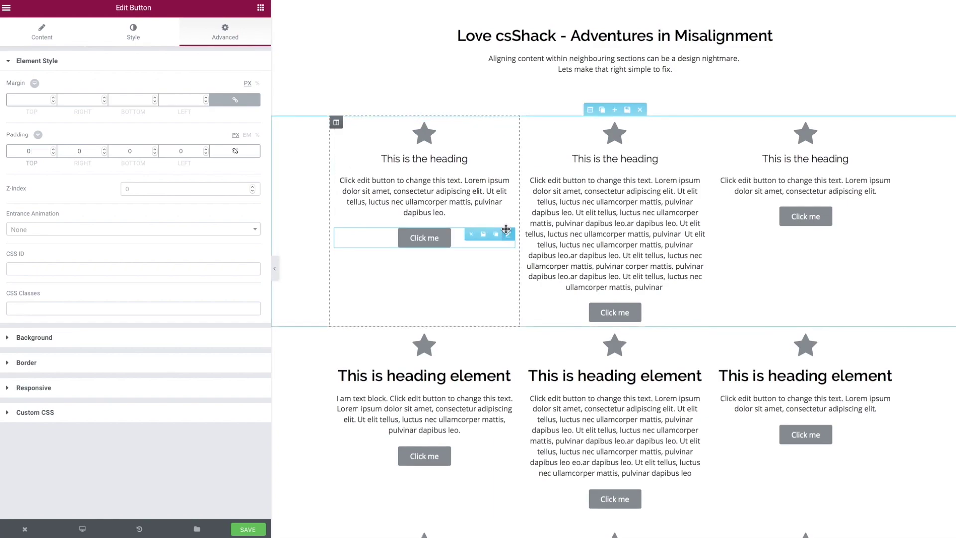
pyautogui.scroll(-2, 498, 231)
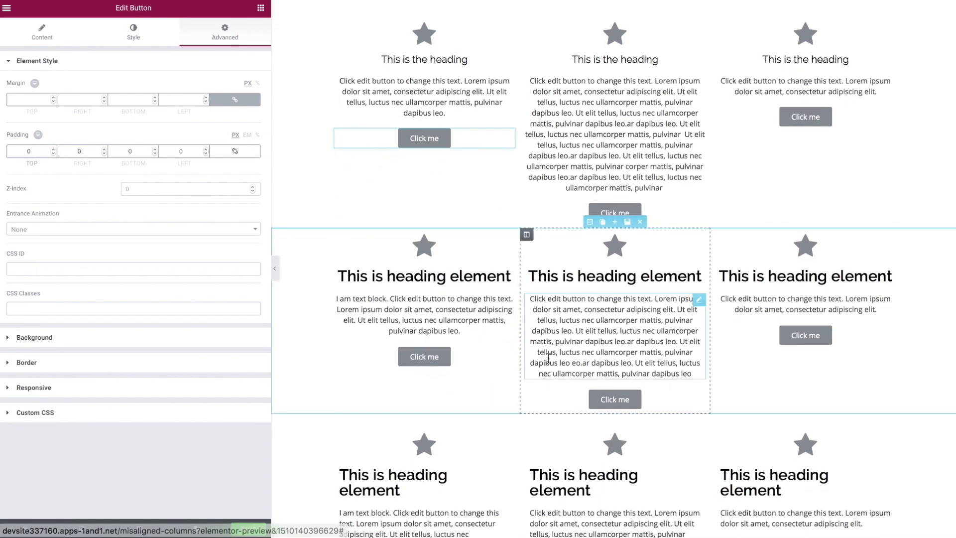
# Step: Set the third section's Minimum Height to 300, after briefly comparing it with 200
pyautogui.scroll(-5, 525, 337)
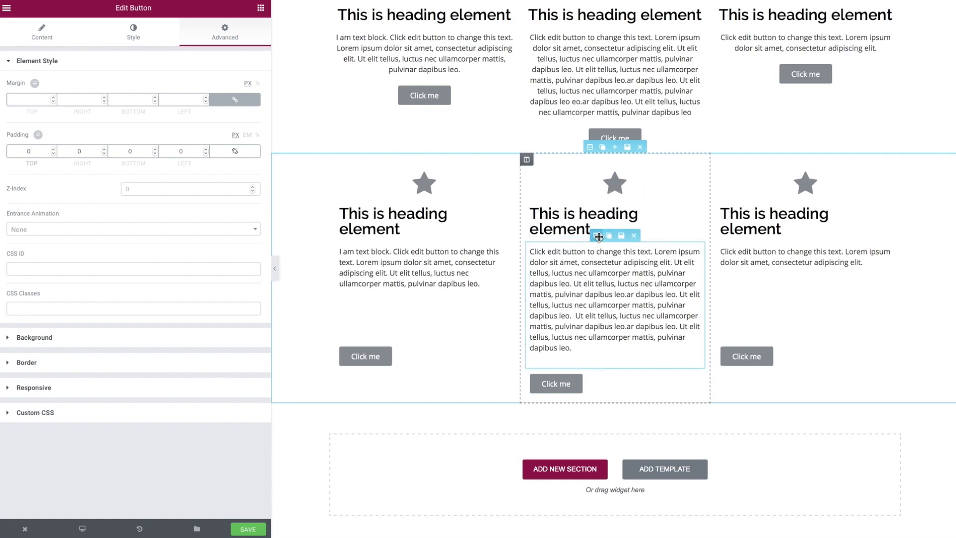
pyautogui.click(309, 244)
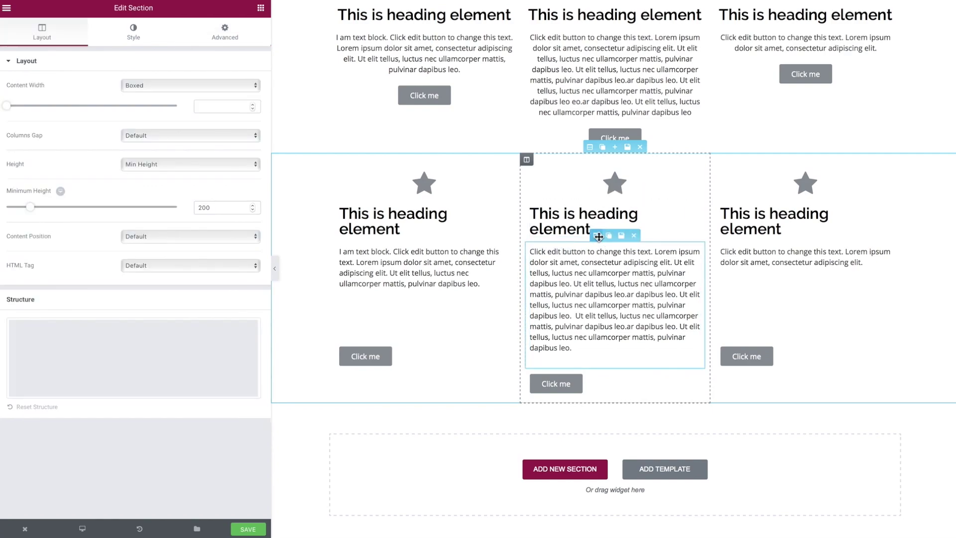
pyautogui.doubleClick(230, 211)
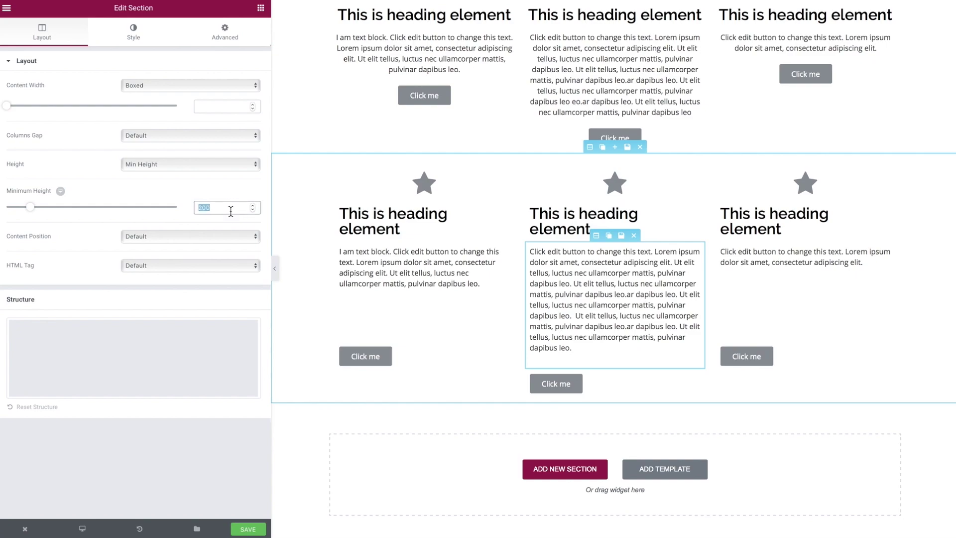
pyautogui.write('300')
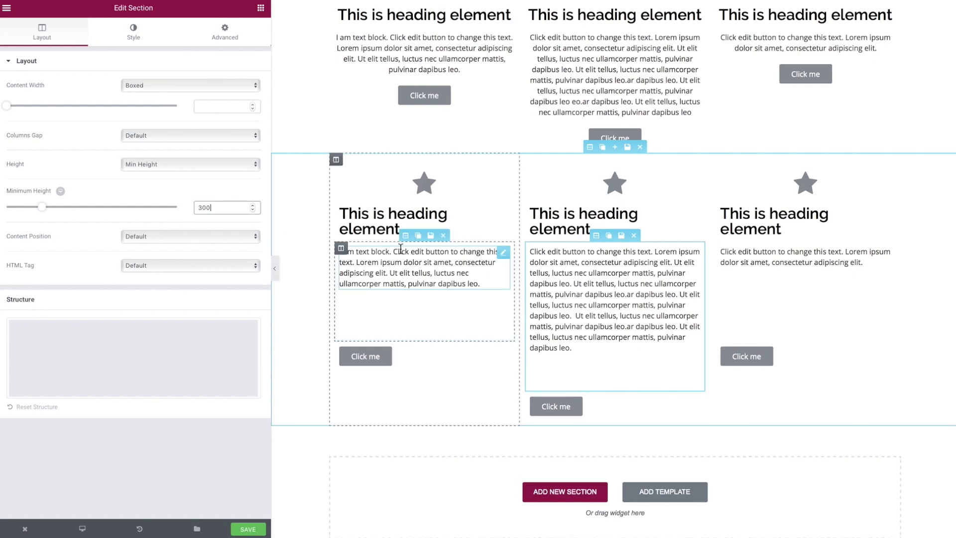
pyautogui.doubleClick(244, 206)
pyautogui.write('200')
pyautogui.doubleClick(244, 206)
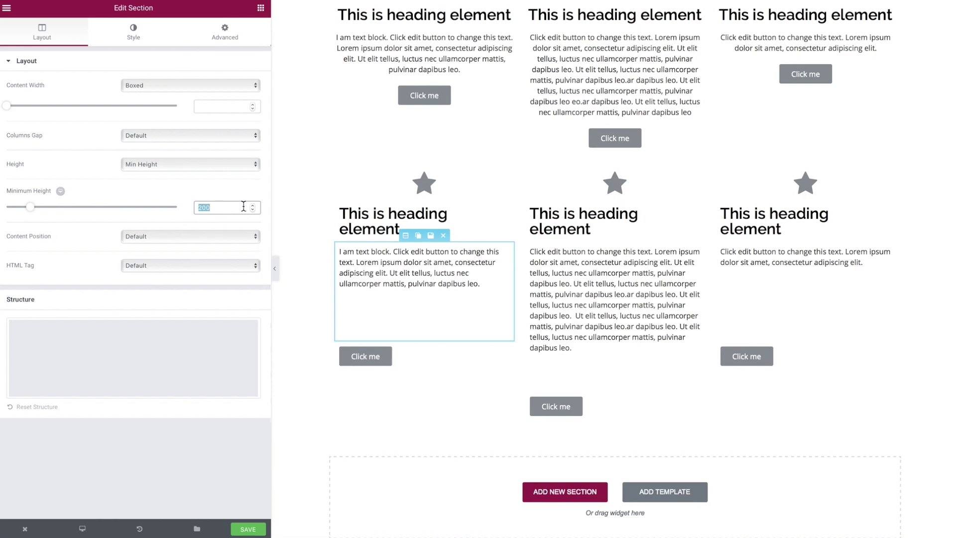
pyautogui.write('300')
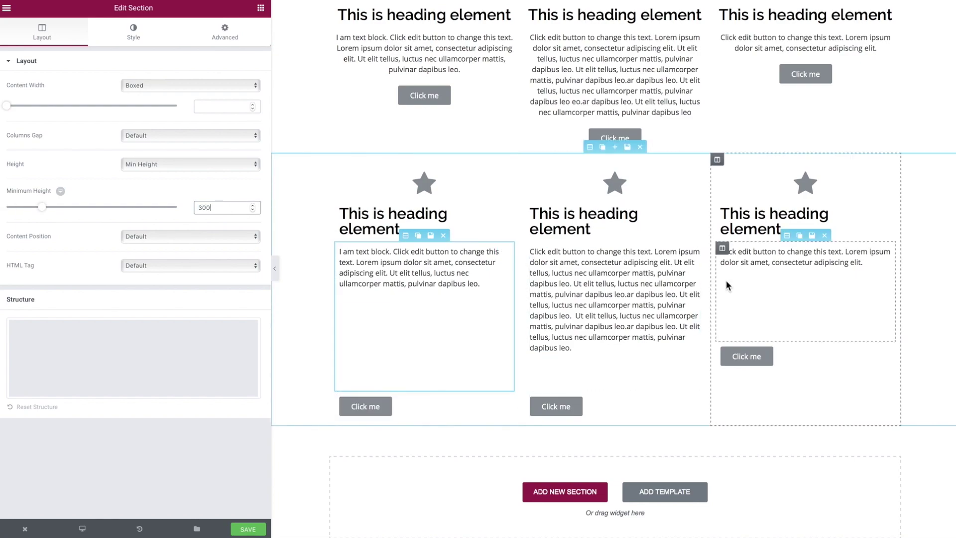
pyautogui.hotkey('ctrl', 'z')
pyautogui.doubleClick(213, 207)
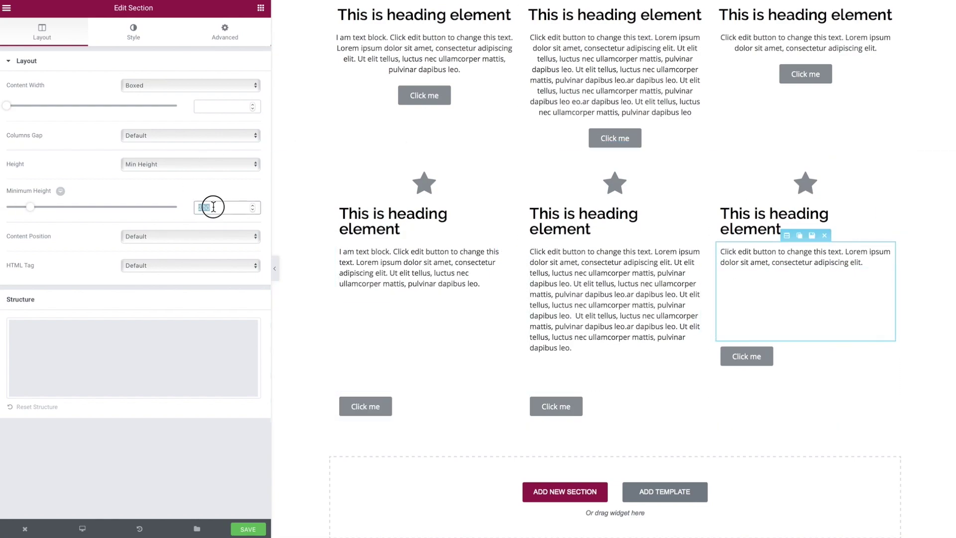
pyautogui.write('300')
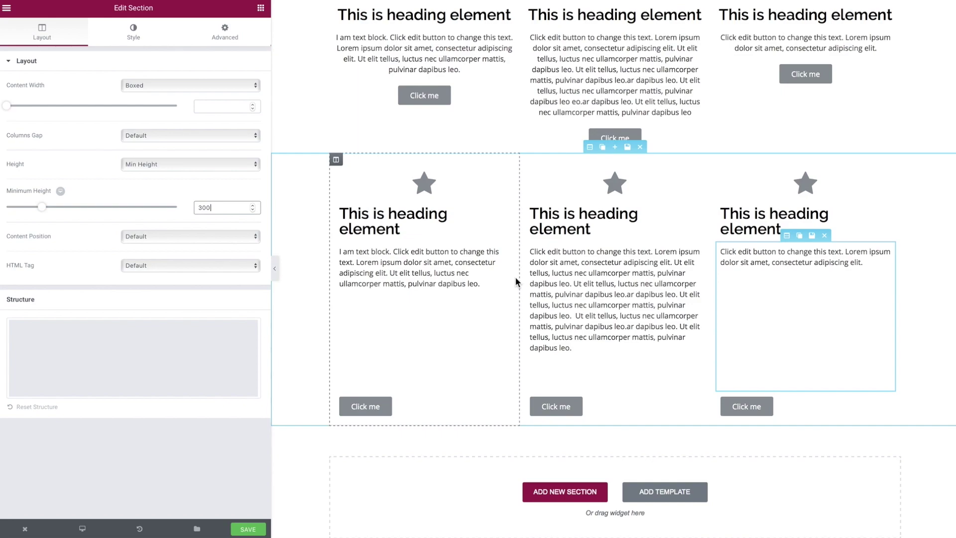
pyautogui.scroll(7, 515, 276)
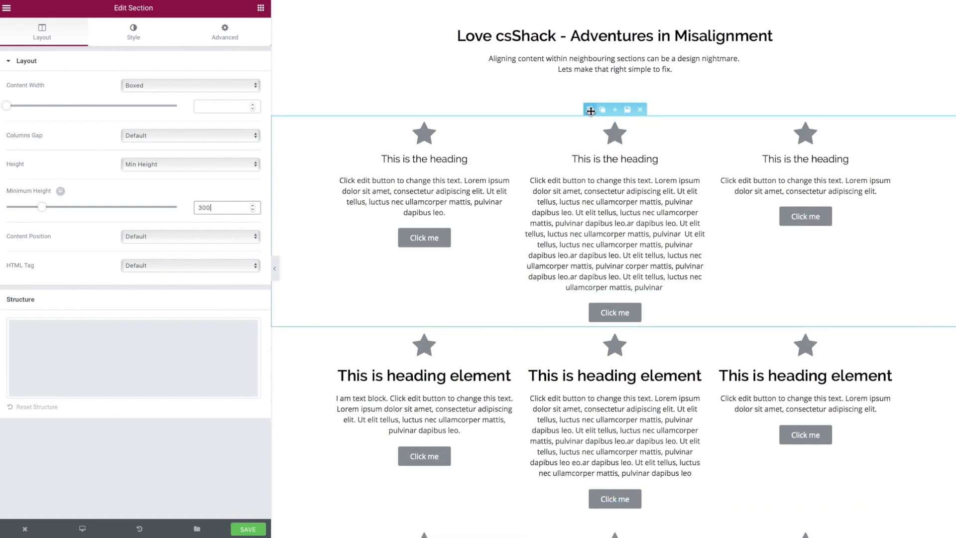
# Step: Enter db-flex-column in the top section's Advanced CSS Classes field
pyautogui.click(590, 111)
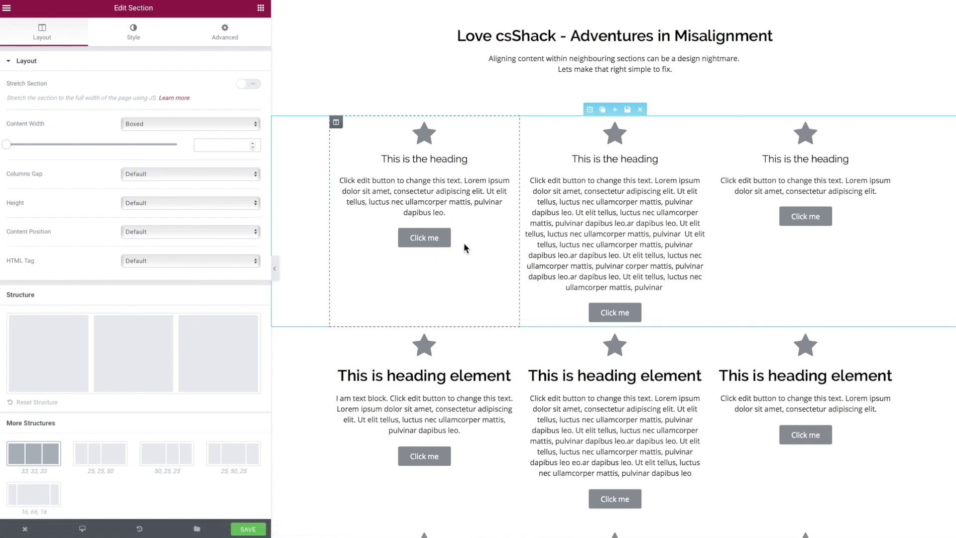
pyautogui.click(234, 35)
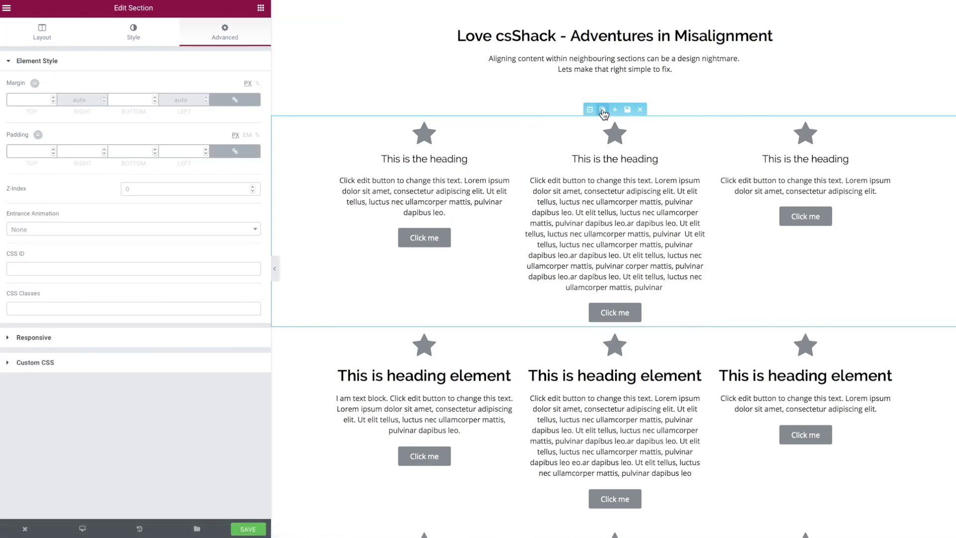
pyautogui.click(36, 310)
pyautogui.write('db-flex-column')
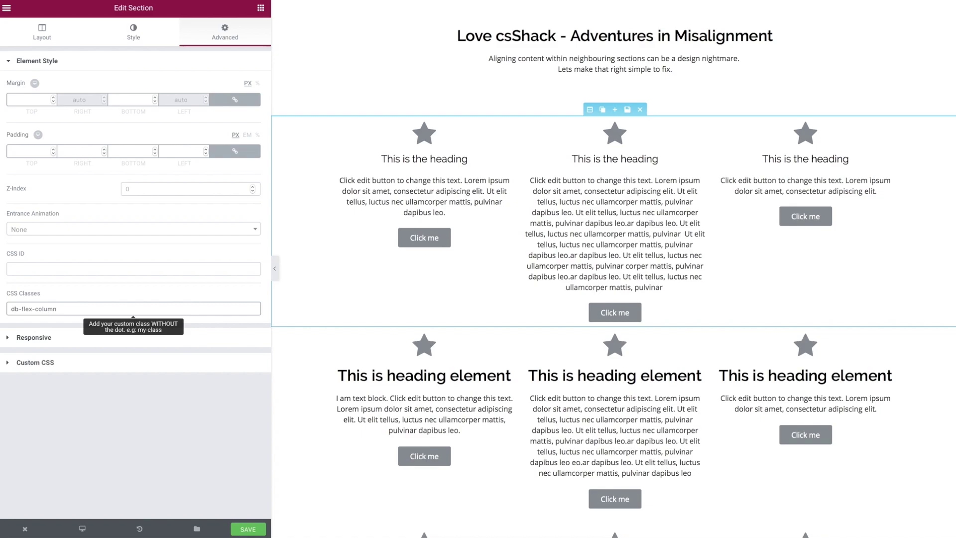
pyautogui.hotkey('ctrl', 'a')
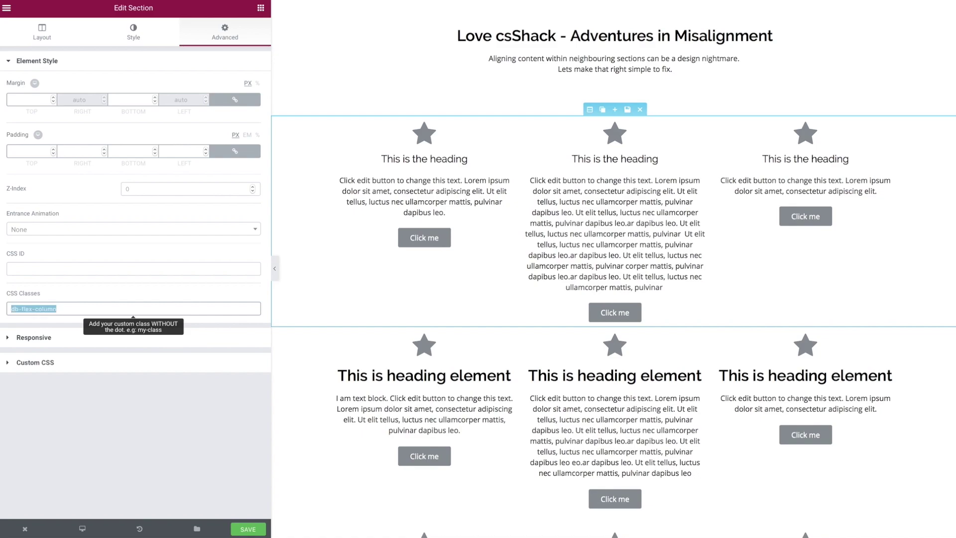
pyautogui.click(9, 369)
# Step: Write the Custom CSS rule .db-flex-column .elementor-widget-wrap { height: 100%; }
pyautogui.click(34, 150)
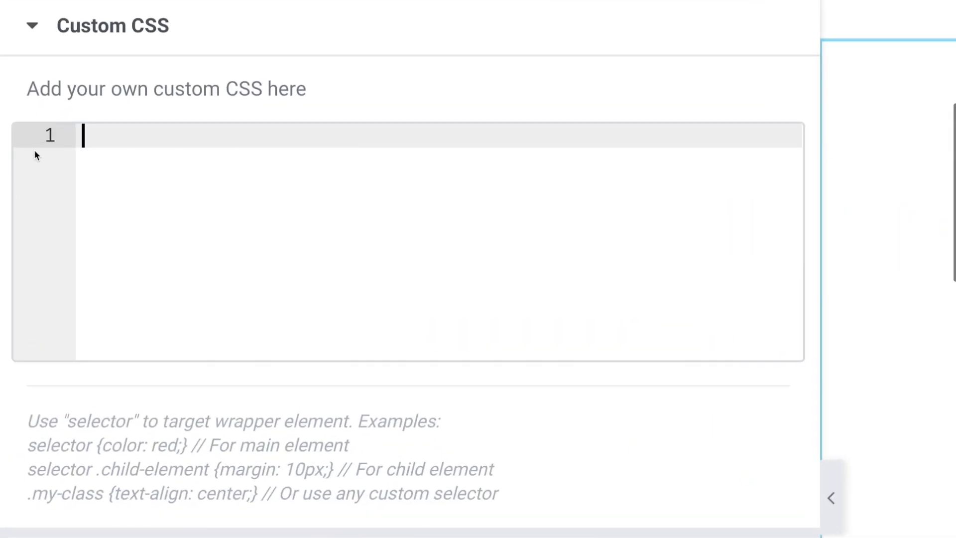
pyautogui.write('.')
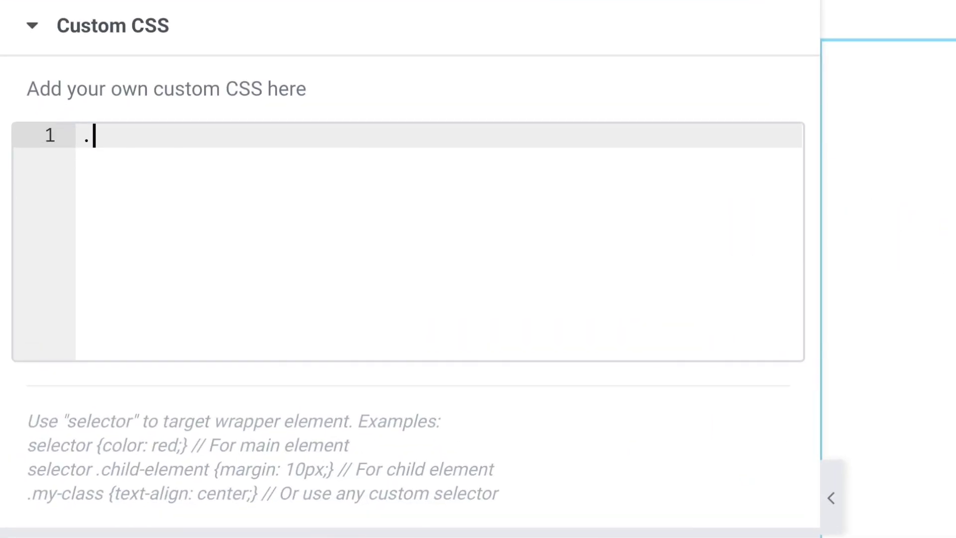
pyautogui.write('db-flex-column ')
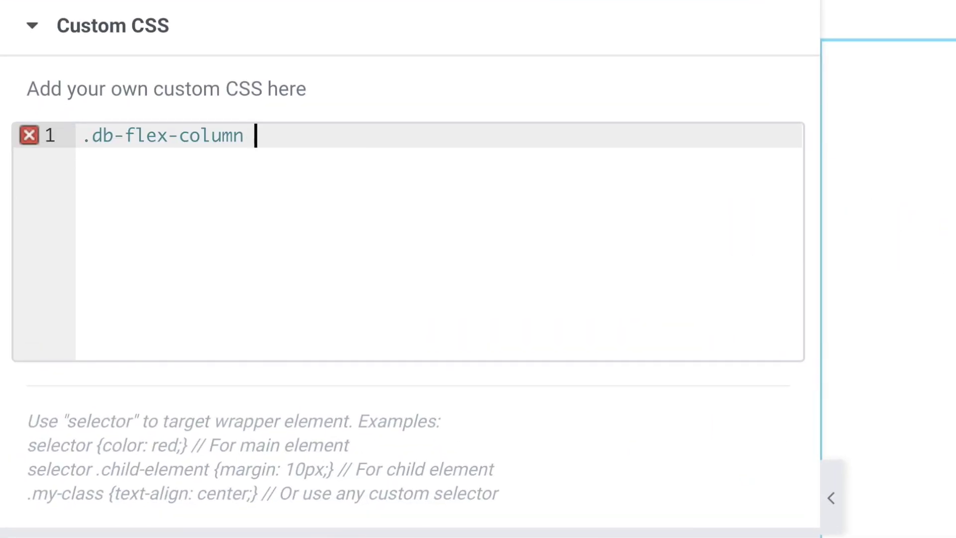
pyautogui.write('.elemnent')
pyautogui.press('BackSpace')
pyautogui.press('BackSpace')
pyautogui.press('BackSpace')
pyautogui.press('BackSpace')
pyautogui.write('en')
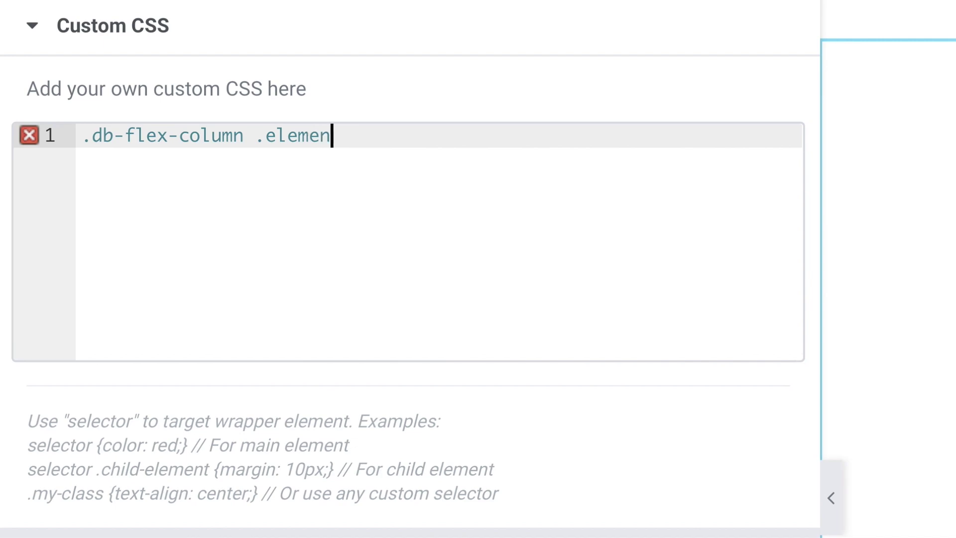
pyautogui.write('tor-widger')
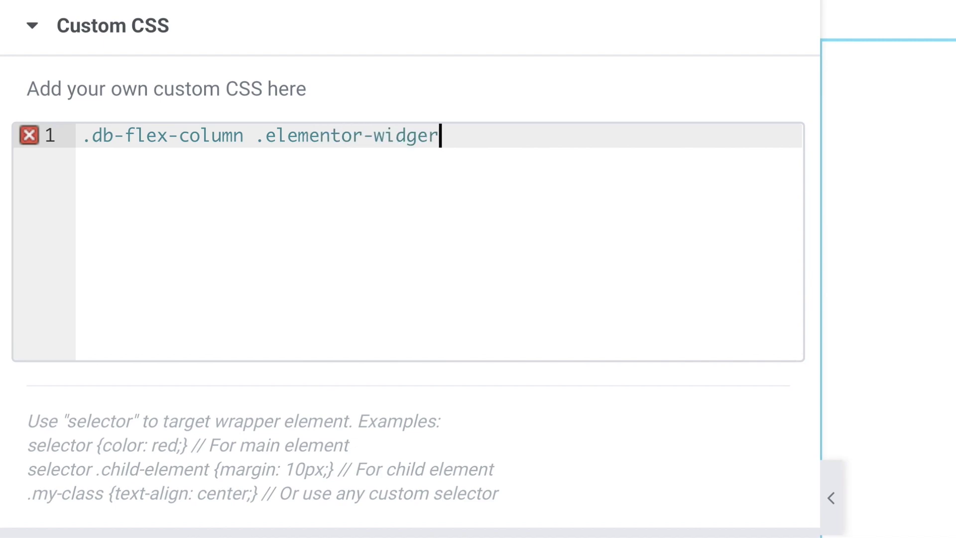
pyautogui.press('BackSpace')
pyautogui.write('t-wrap')
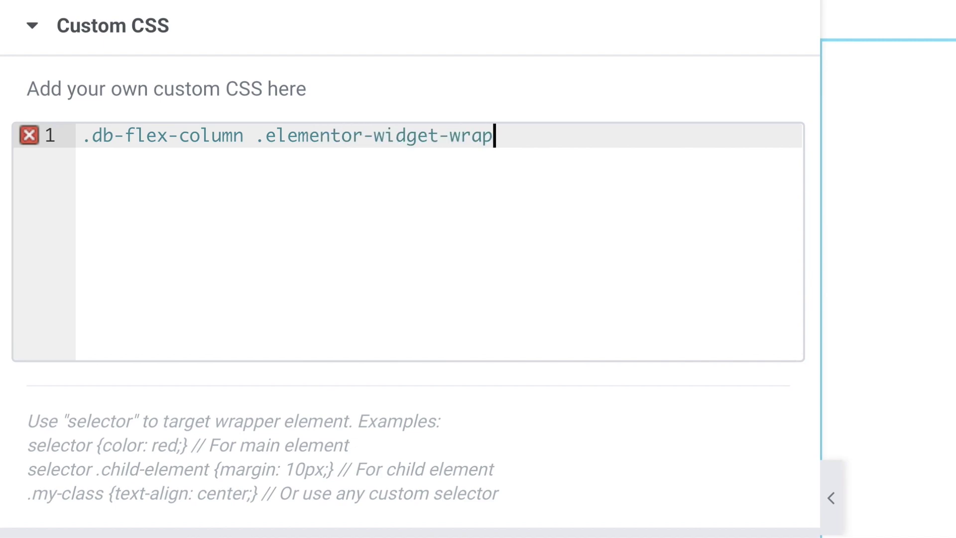
pyautogui.write(' {')
pyautogui.press('Return')
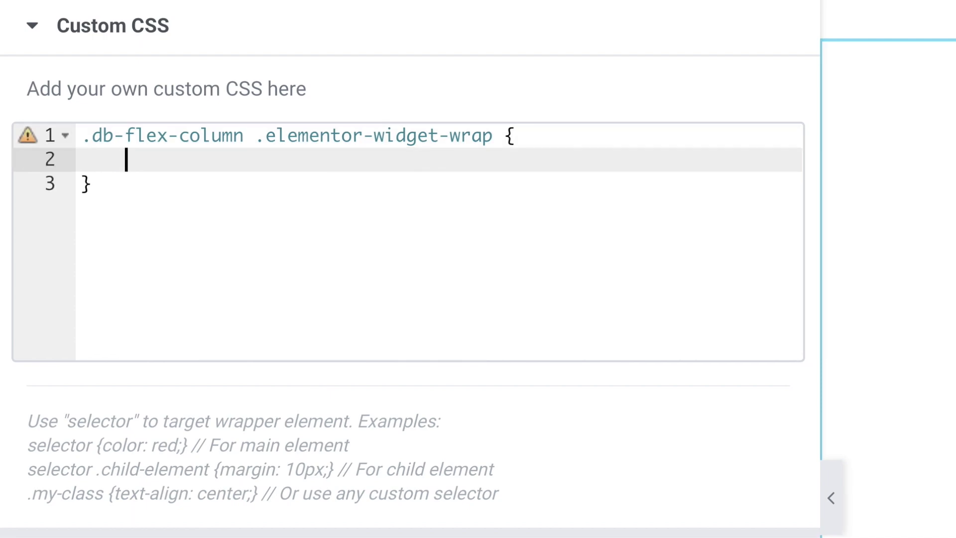
pyautogui.write('heigh')
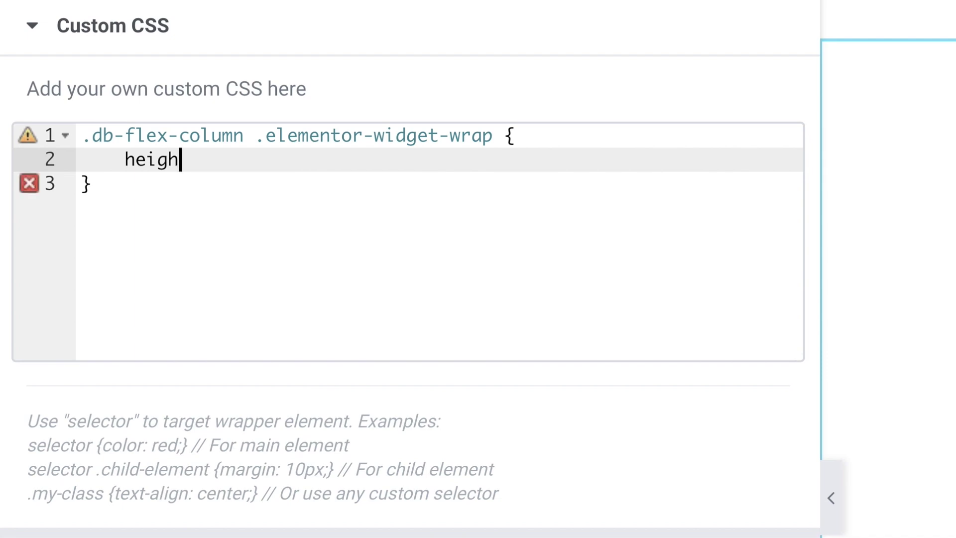
pyautogui.write('t: 100%;')
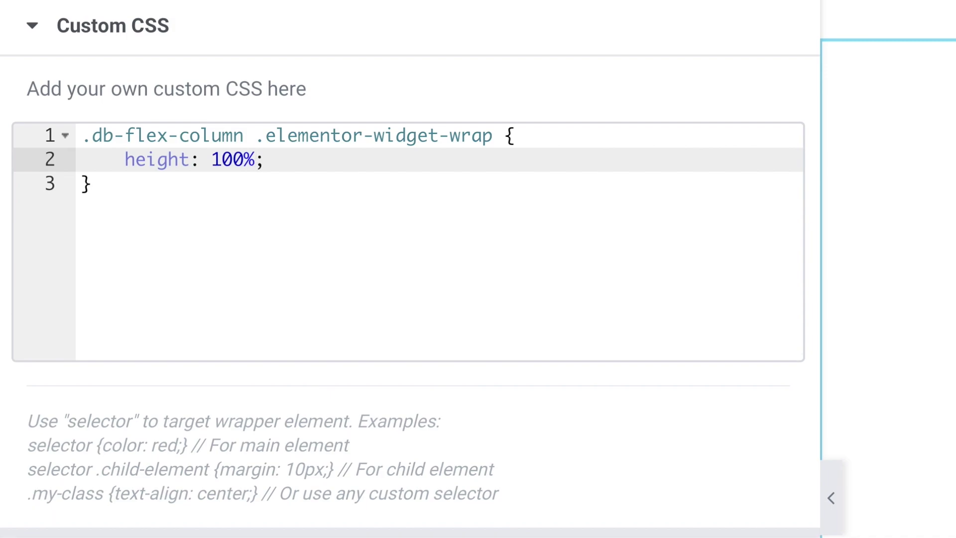
pyautogui.press('End')
pyautogui.press('Return')
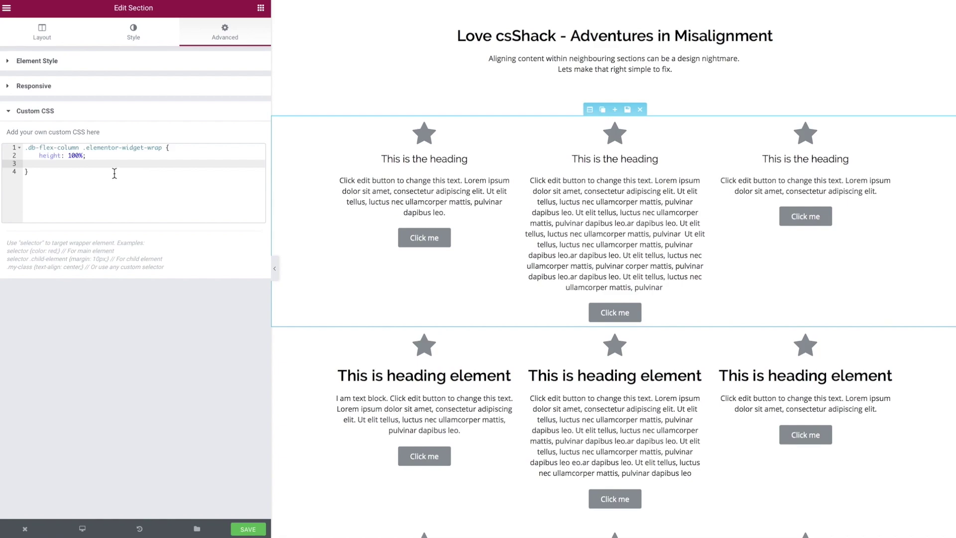
# Step: Add display: flex, flex-direction: column and justify-content: space-between to the rule
pyautogui.write('dis')
pyautogui.press('Return')
pyautogui.write('flex;')
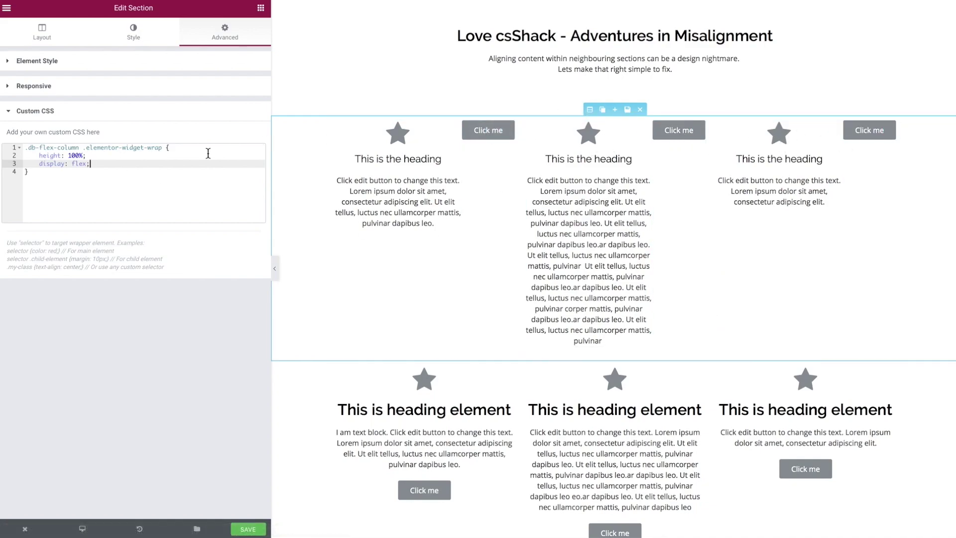
pyautogui.press('Return')
pyautogui.write('flex')
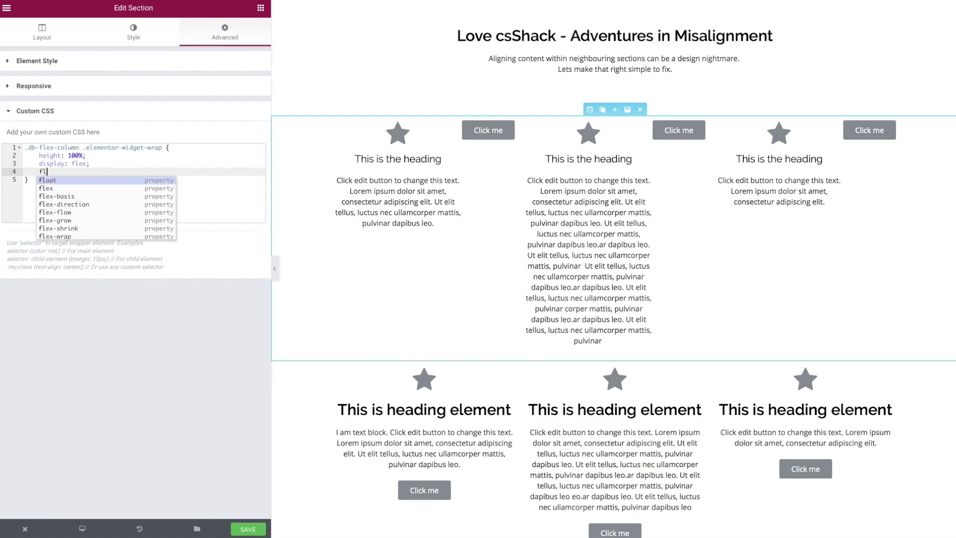
pyautogui.press('Down')
pyautogui.press('Down')
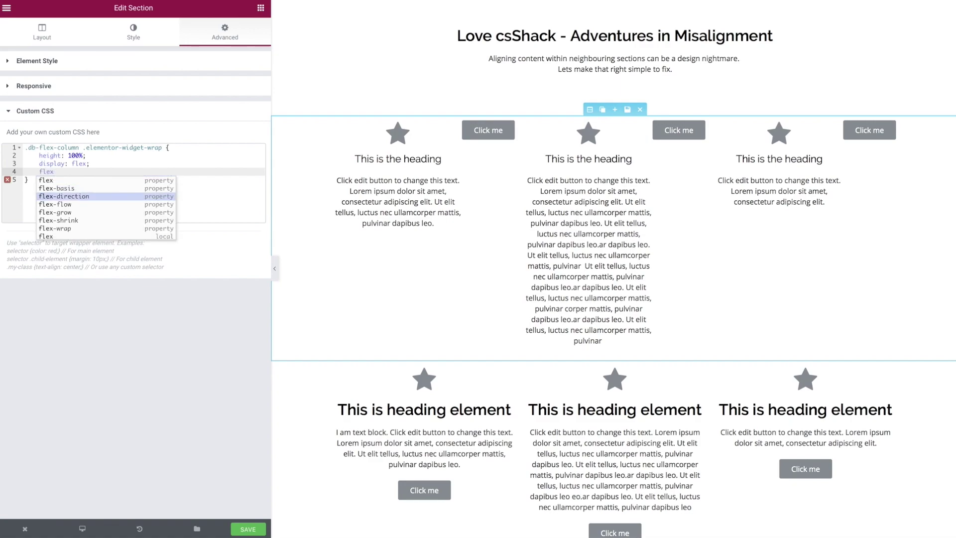
pyautogui.press('Return')
pyautogui.write('column;')
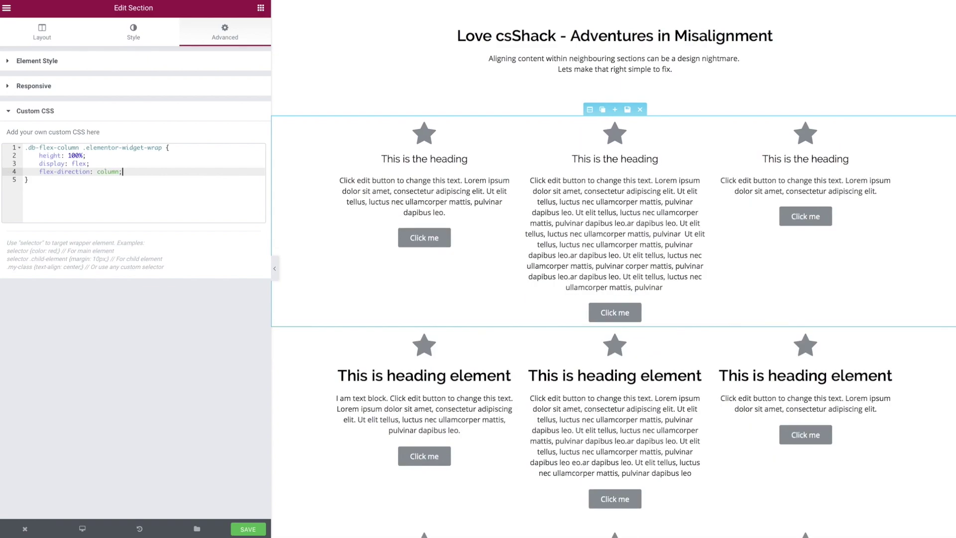
pyautogui.press('Return')
pyautogui.write('justig')
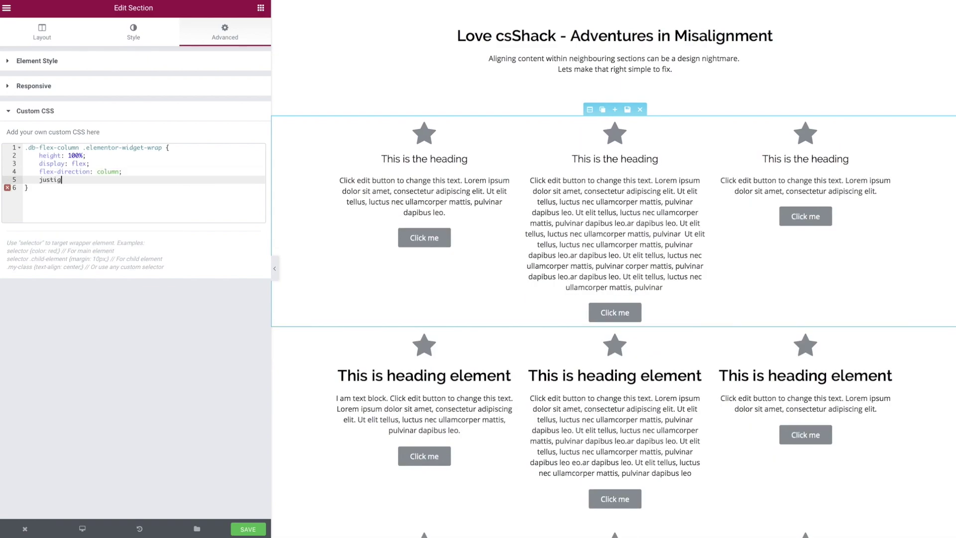
pyautogui.press('BackSpace')
pyautogui.write('f')
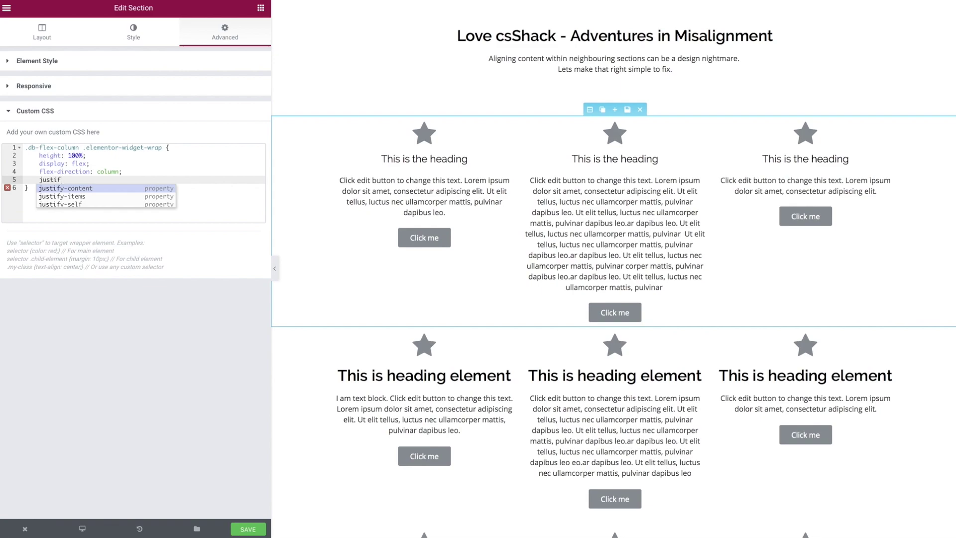
pyautogui.write('y')
pyautogui.press('Return')
pyautogui.write('space-betw')
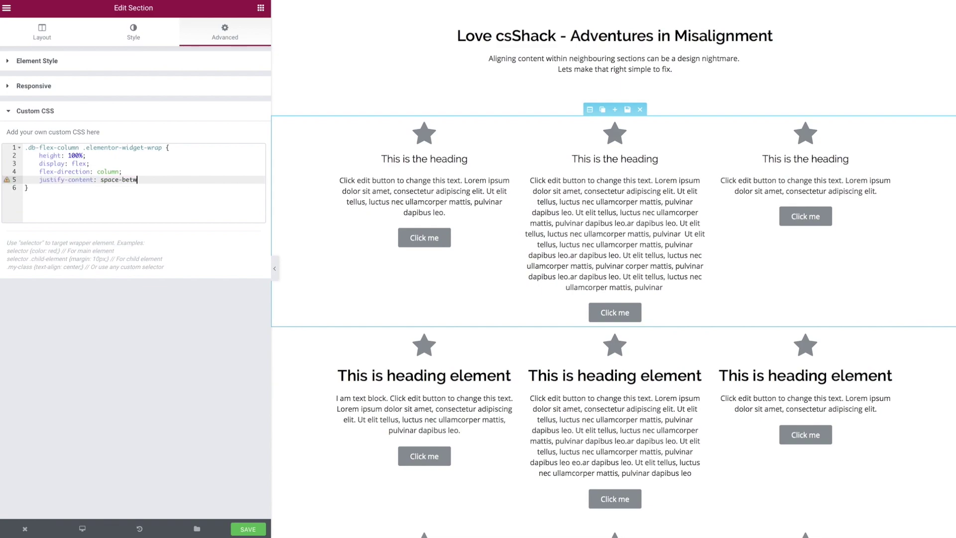
pyautogui.write('een')
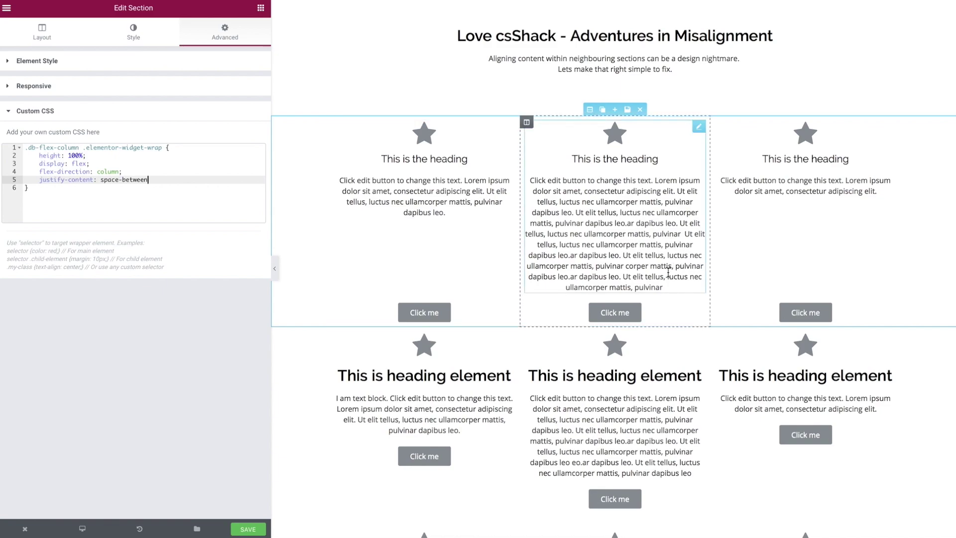
# Step: Lengthen the middle icon box description by pasting its sentence in twice
pyautogui.click(668, 286)
pyautogui.moveTo(667, 286); pyautogui.dragTo(620, 255)
pyautogui.hotkey('ctrl', 'c')
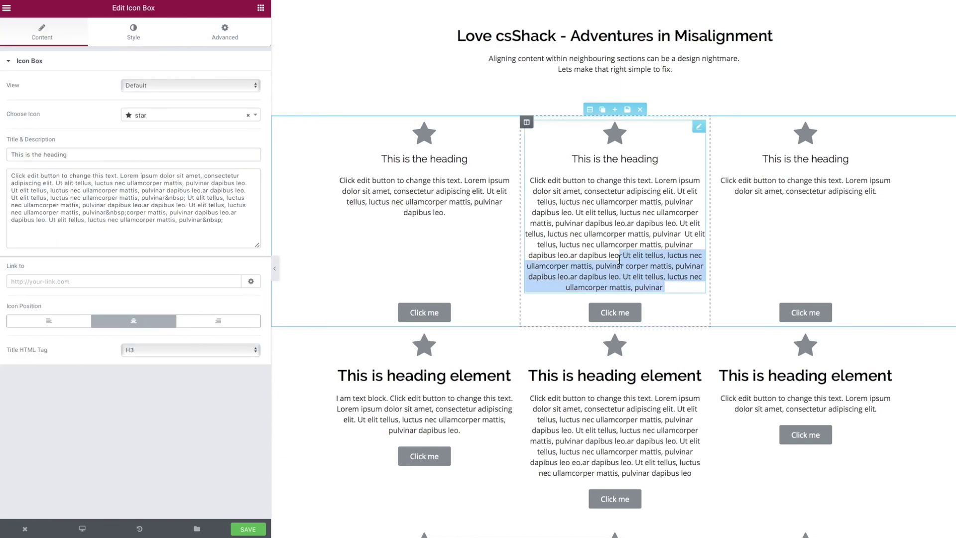
pyautogui.press('BackSpace')
pyautogui.hotkey('ctrl', 'v')
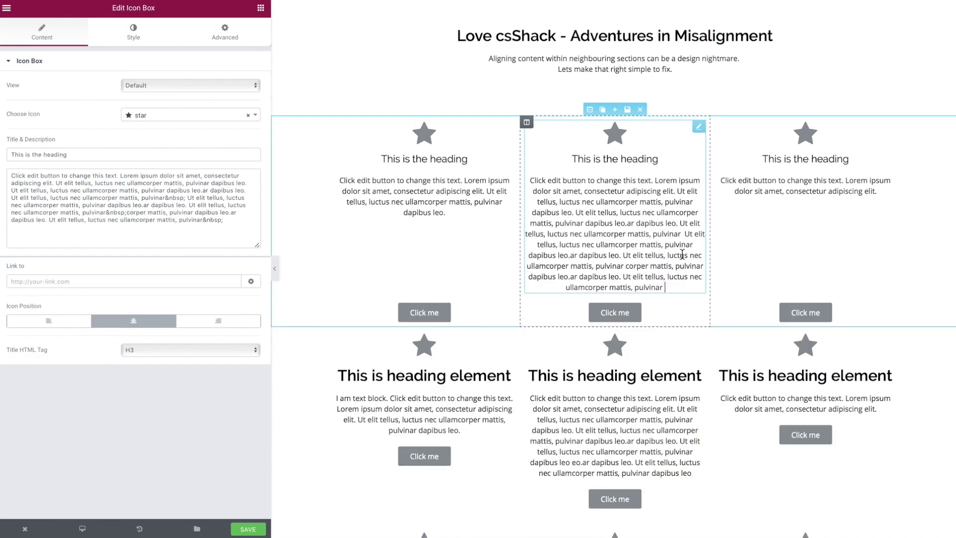
pyautogui.hotkey('ctrl', 'v')
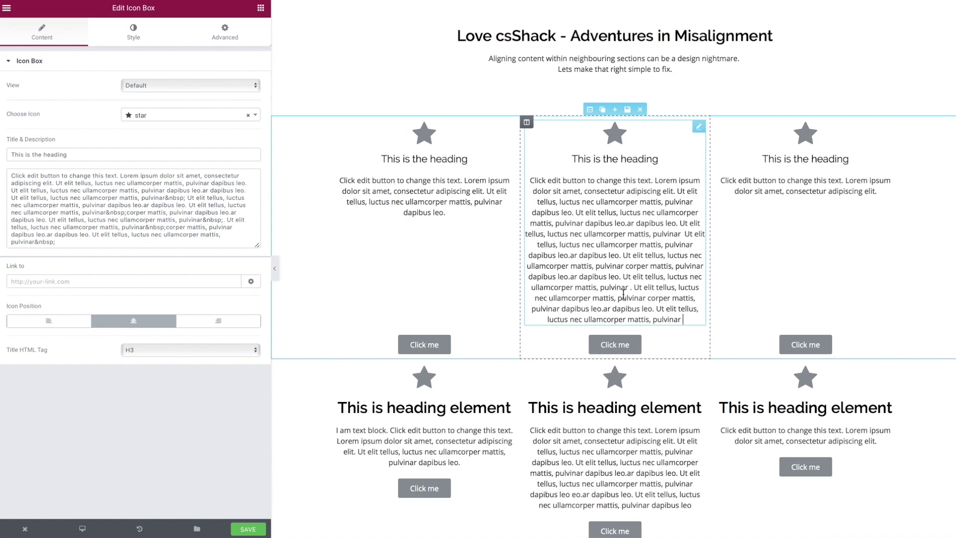
# Step: Copy the db-flex-column class name from the top section's CSS Classes
pyautogui.click(594, 109)
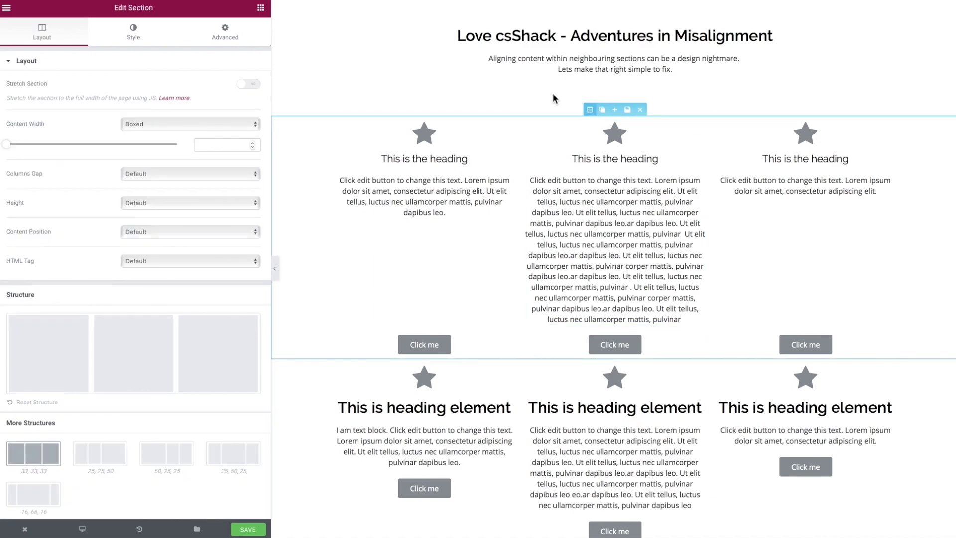
pyautogui.click(225, 32)
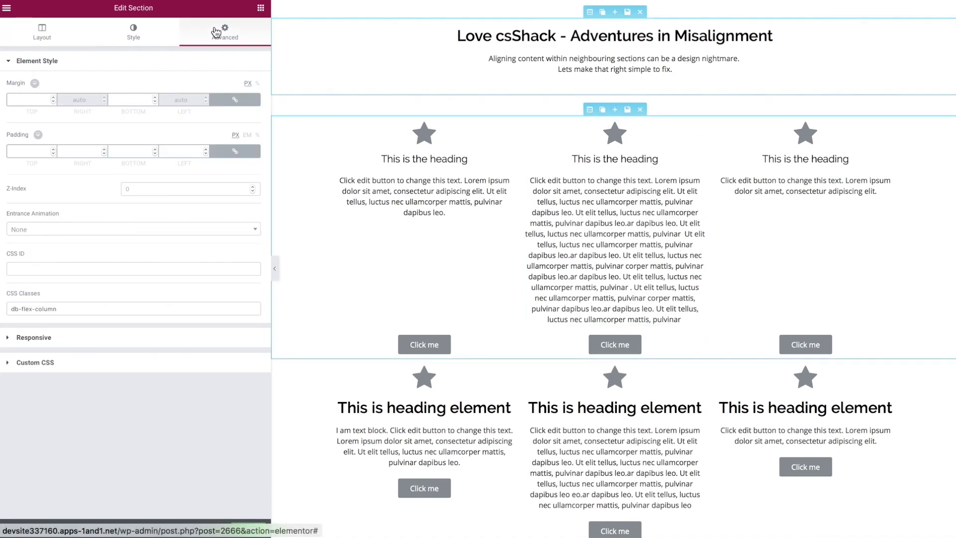
pyautogui.tripleClick(106, 304)
pyautogui.hotkey('ctrl', 'c')
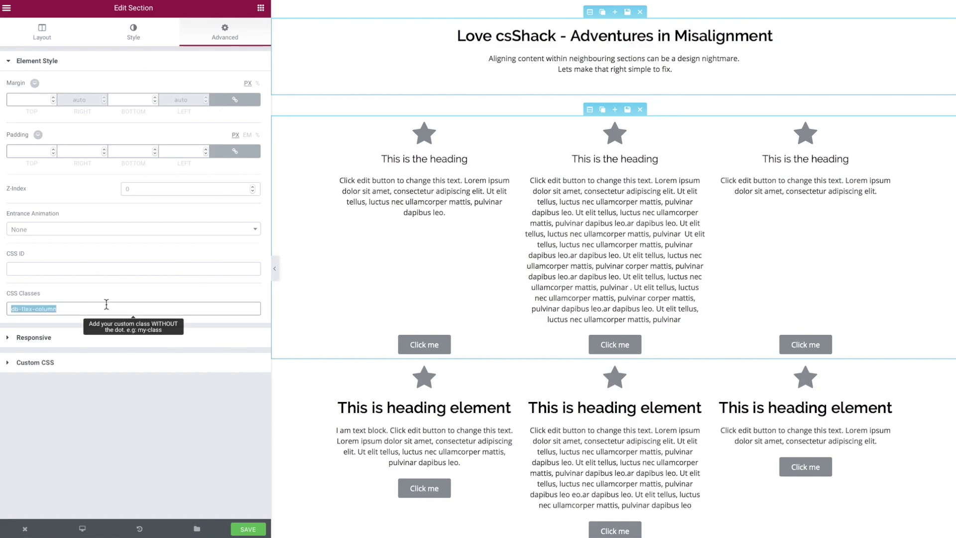
# Step: Paste db-flex-column into the second section's CSS Classes, then start replacing it with db-grid-
pyautogui.click(590, 353)
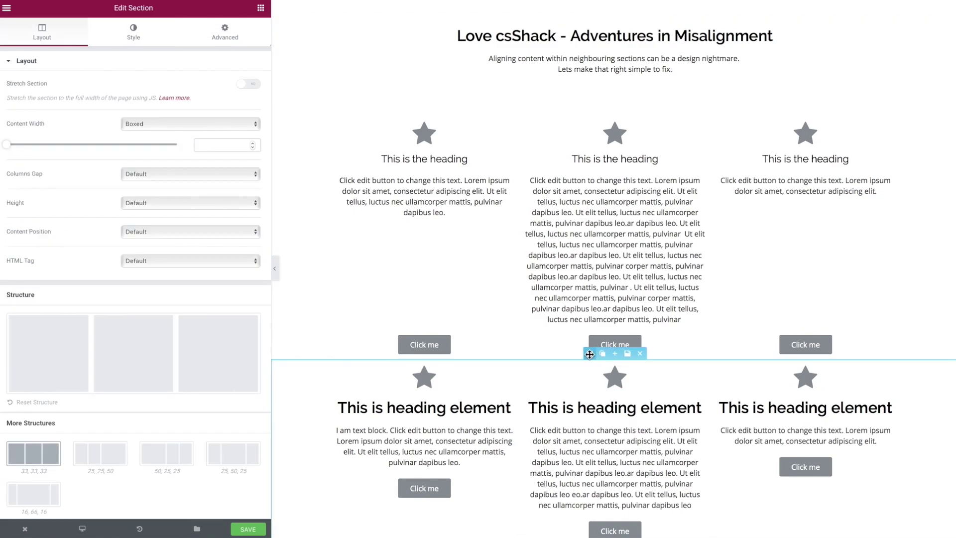
pyautogui.scroll(-3, 590, 354)
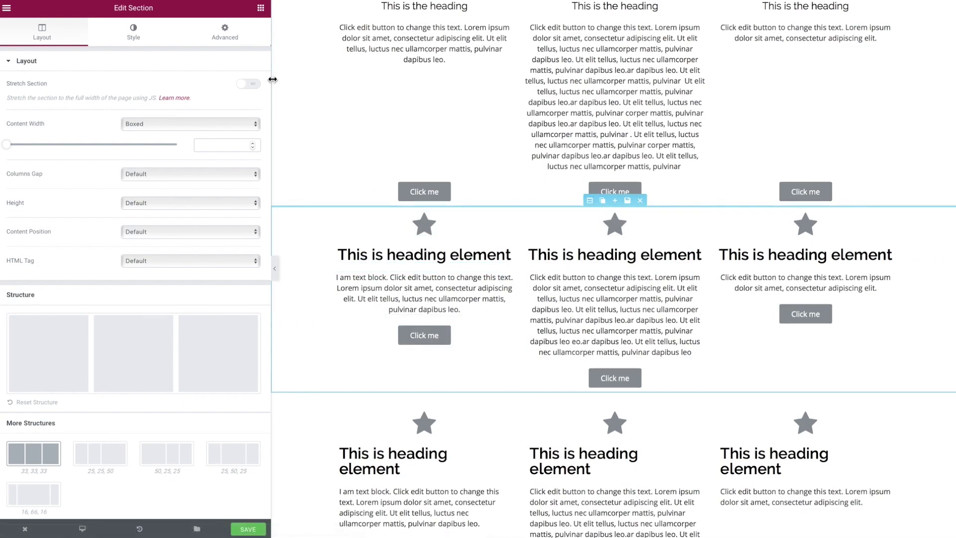
pyautogui.click(227, 34)
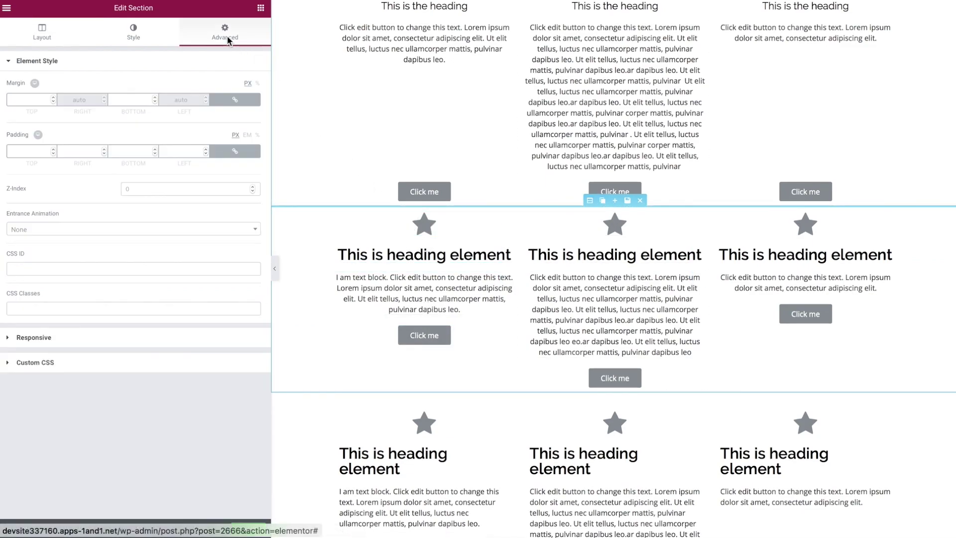
pyautogui.click(40, 308)
pyautogui.hotkey('ctrl', 'v')
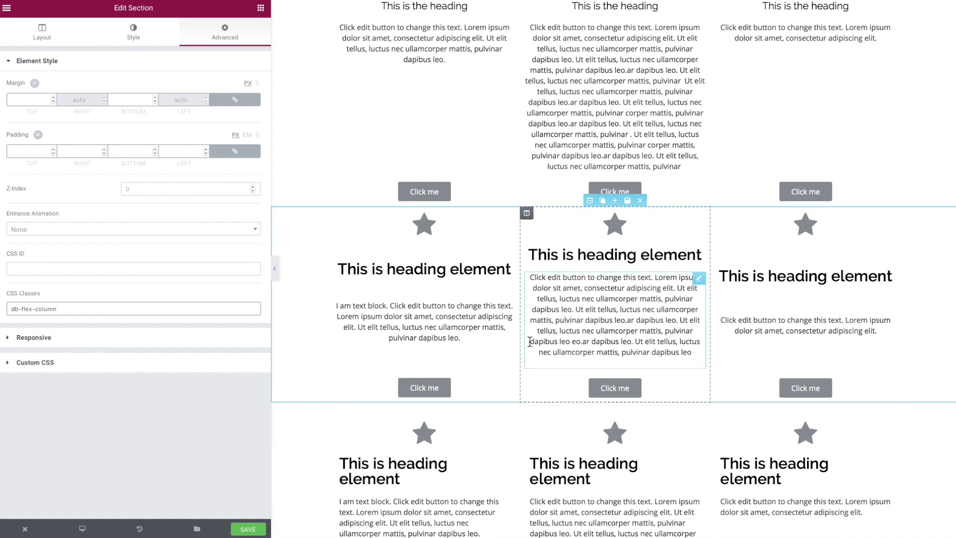
pyautogui.tripleClick(64, 310)
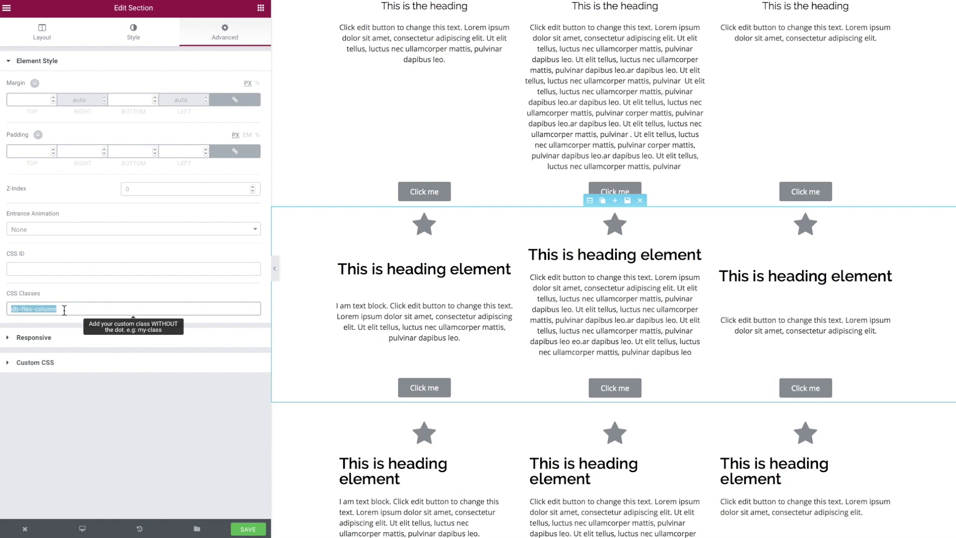
pyautogui.write('db-gr')
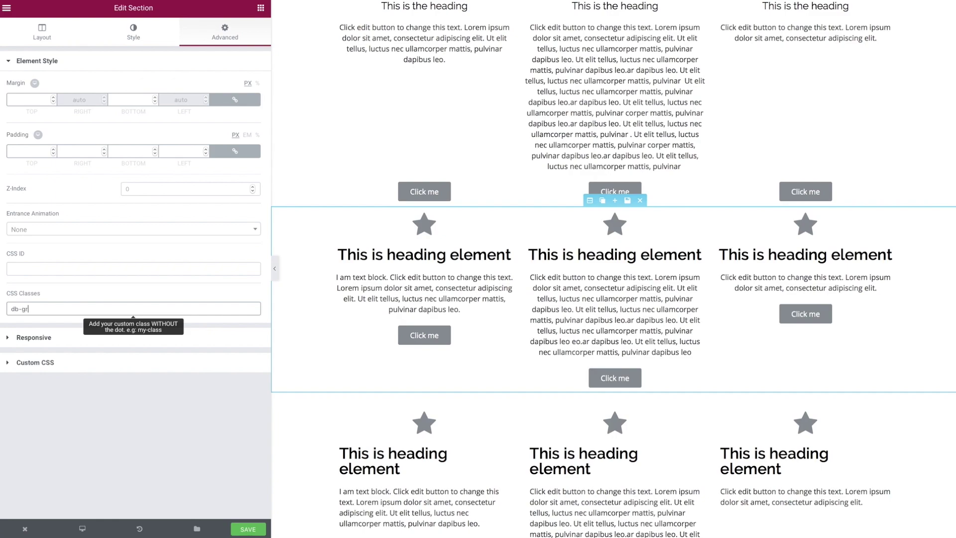
pyautogui.write('id-column')
# Step: Start a Custom CSS rule with the selector .db-grid-column .elementor-widget-wrap
pyautogui.hotkey('ctrl', 'a')
pyautogui.hotkey('ctrl', 'c')
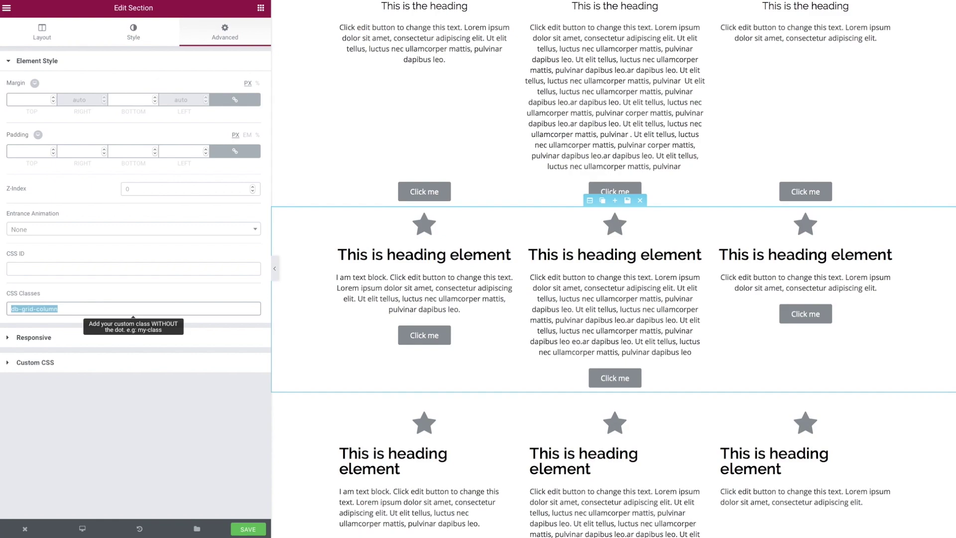
pyautogui.click(14, 362)
pyautogui.click(36, 146)
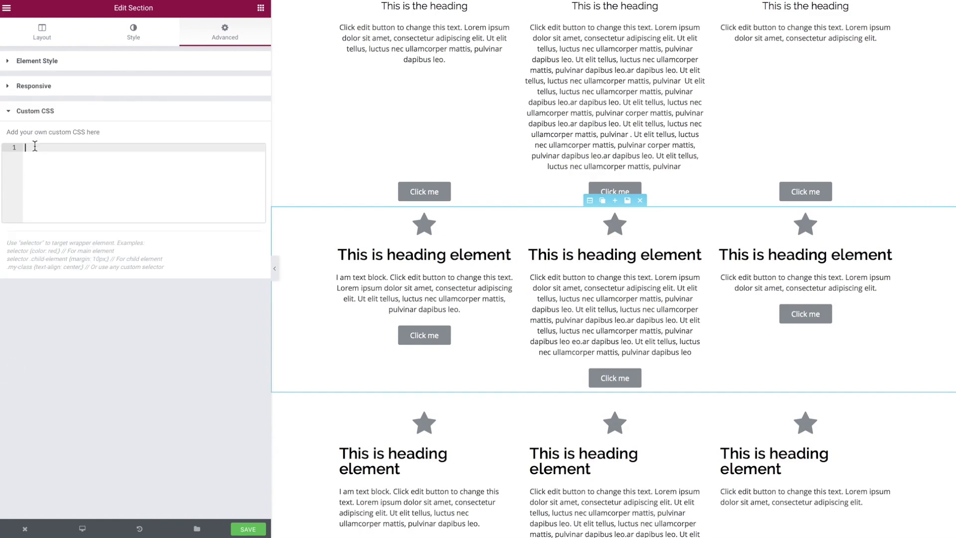
pyautogui.write('.')
pyautogui.hotkey('ctrl', 'v')
pyautogui.write('.elementor-widget-')
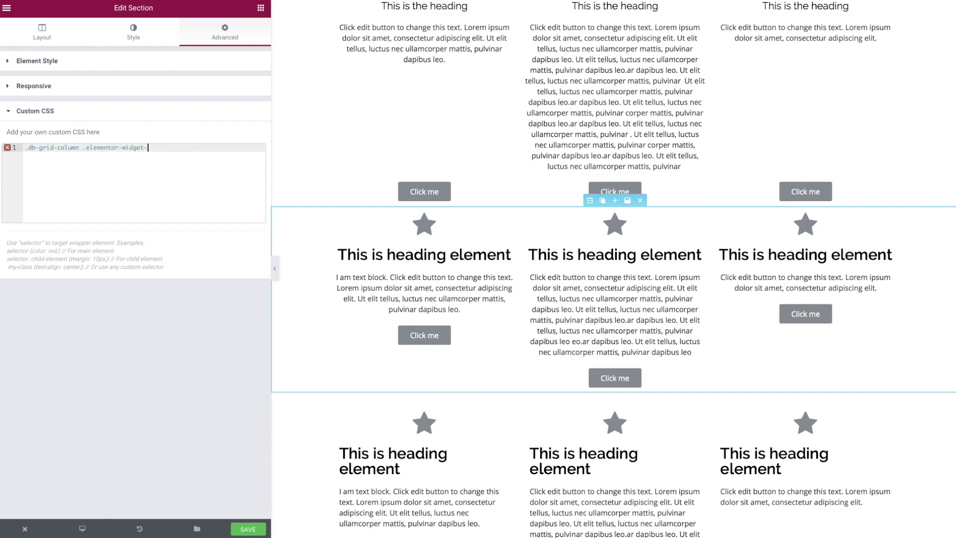
pyautogui.write('wrap {')
pyautogui.press('Return')
# Step: Add display: grid; to the rule and begin a new declaration line below it
pyautogui.write('di')
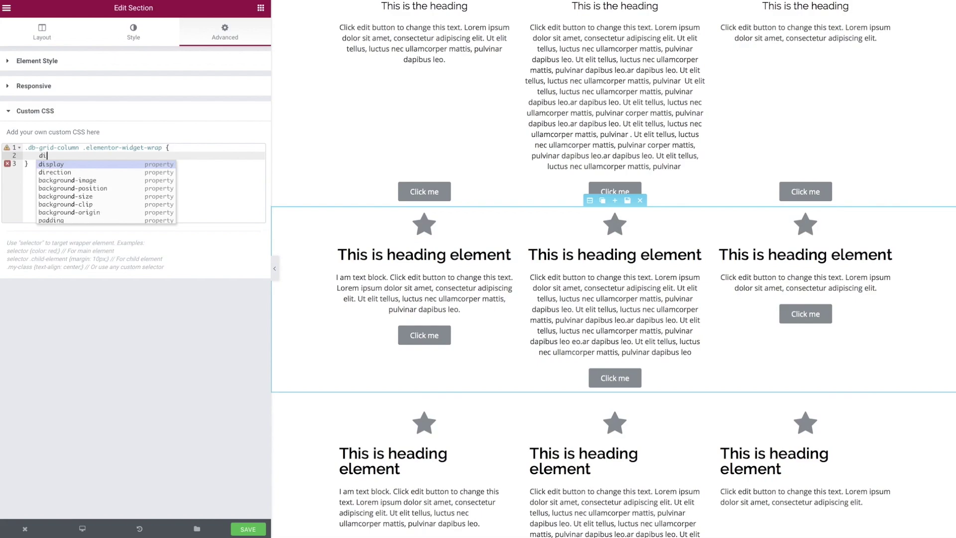
pyautogui.press('Return')
pyautogui.write('gird')
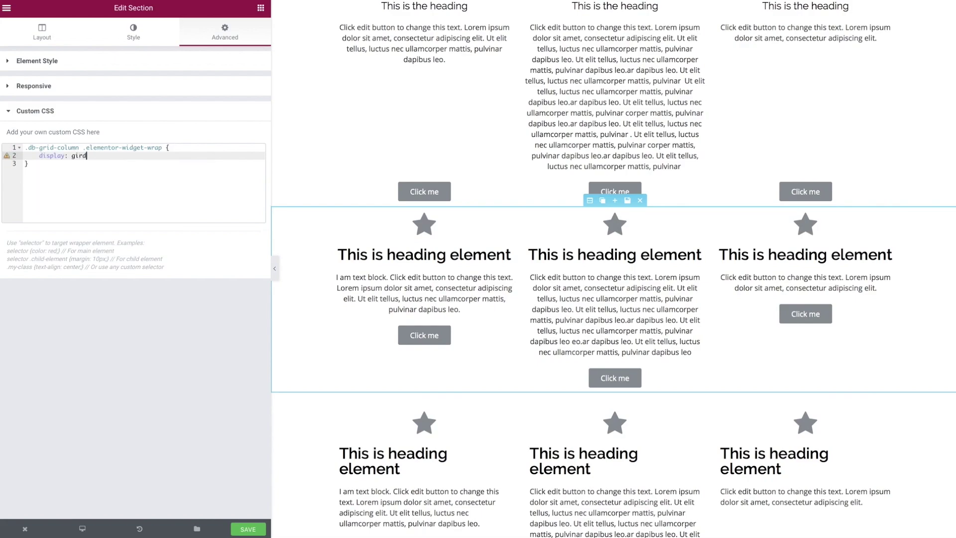
pyautogui.press('BackSpace')
pyautogui.press('BackSpace')
pyautogui.press('BackSpace')
pyautogui.write('rid')
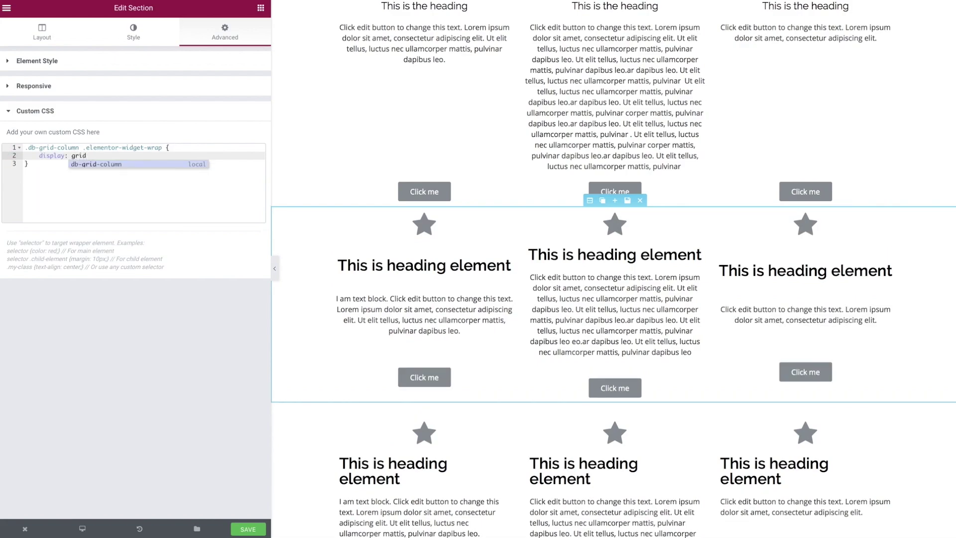
pyautogui.write(';')
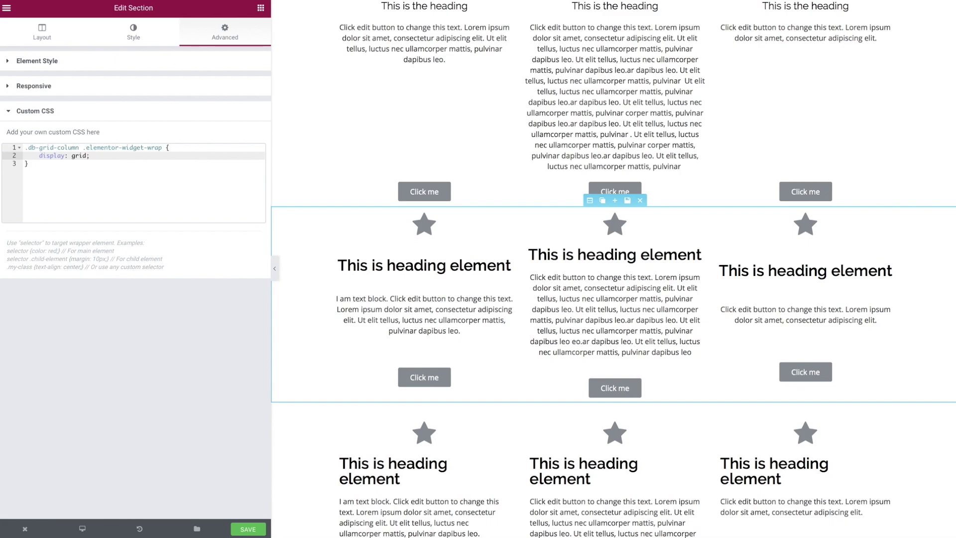
pyautogui.click(140, 164)
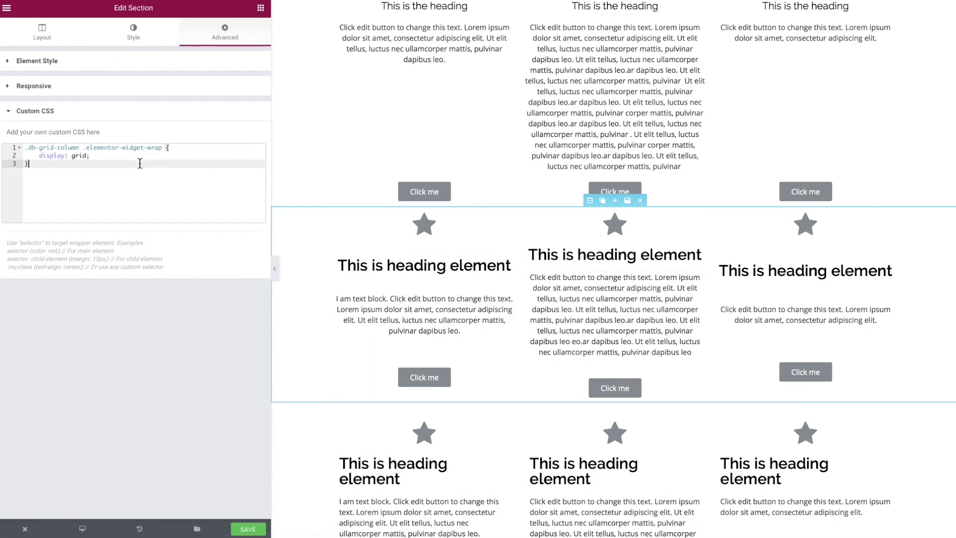
pyautogui.click(128, 158)
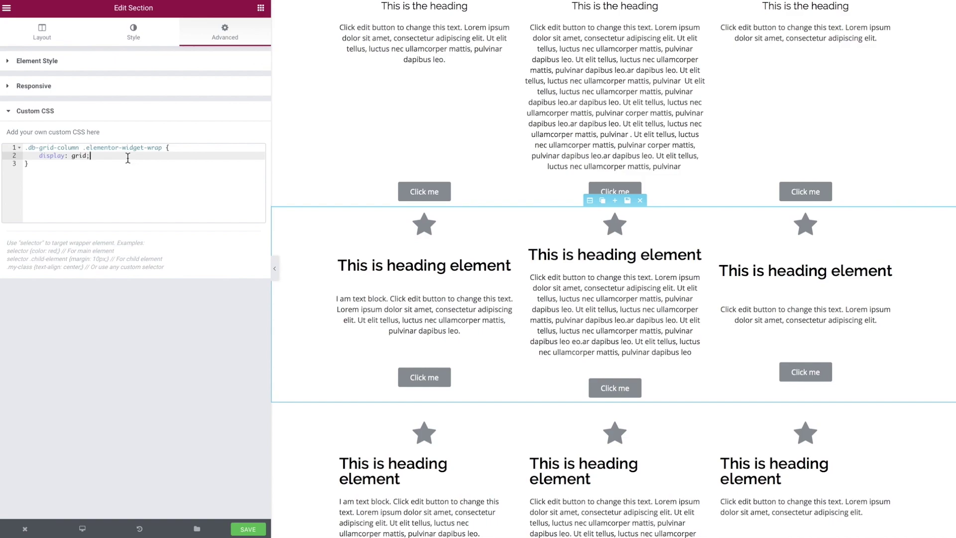
pyautogui.press('Return')
# Step: Add grid-template-rows: 100px 100px 200px 100px, then replace the values with 1fr 1fr 2fr 1fr
pyautogui.write('grid-te')
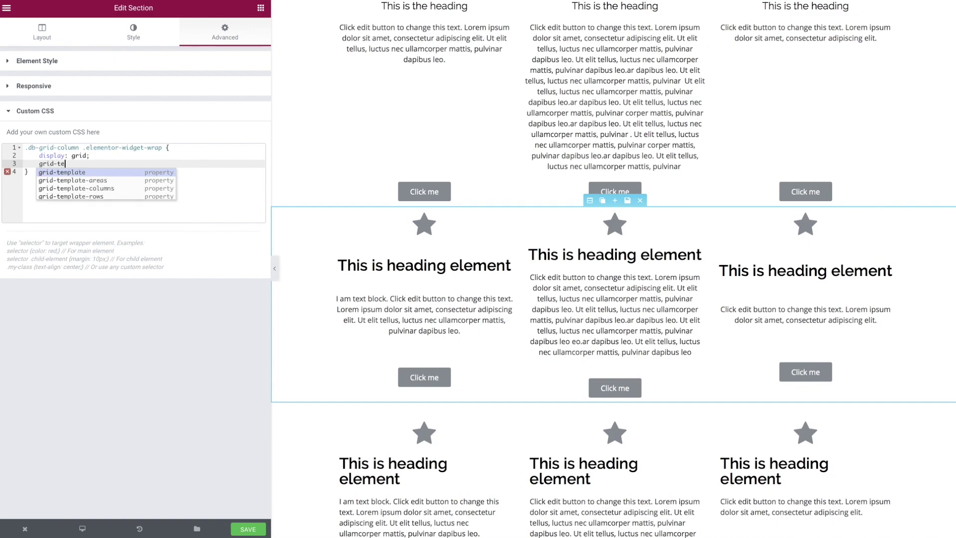
pyautogui.write('mplate')
pyautogui.press('Down')
pyautogui.press('Down')
pyautogui.press('Down')
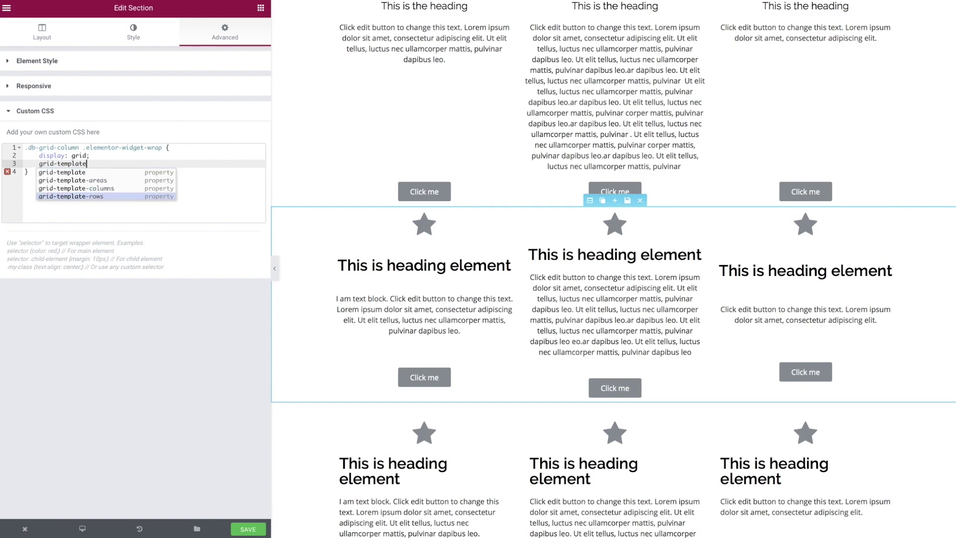
pyautogui.press('Return')
pyautogui.write('100px')
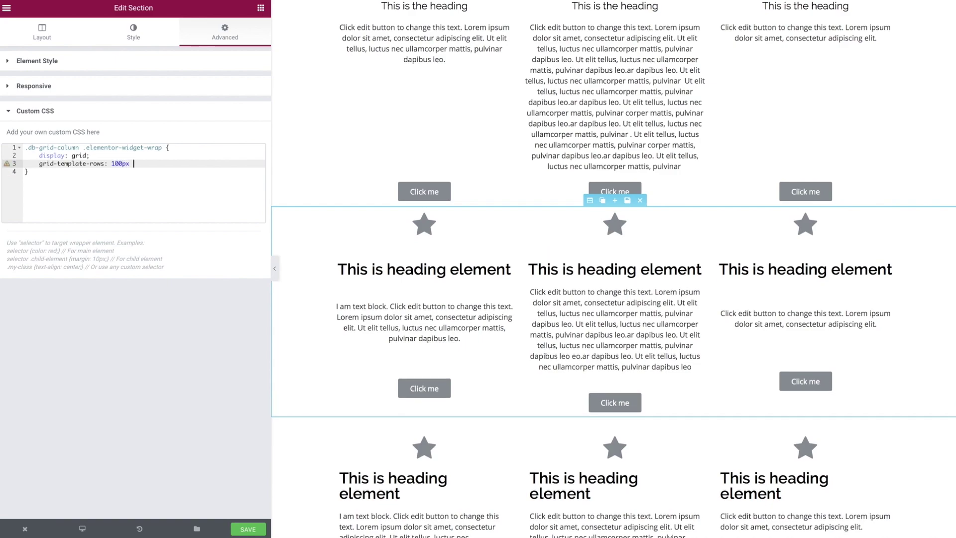
pyautogui.write(' 100')
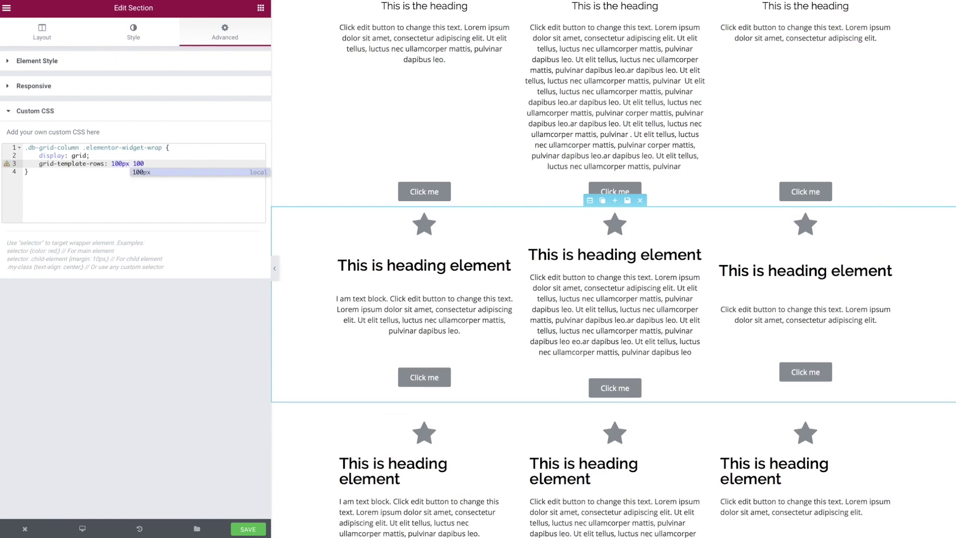
pyautogui.write('px')
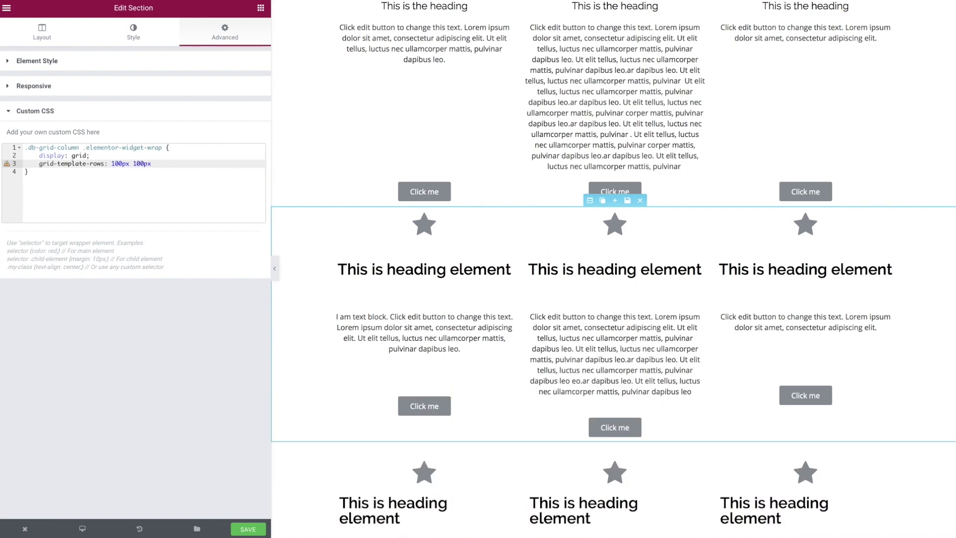
pyautogui.write(' 200px 100px;')
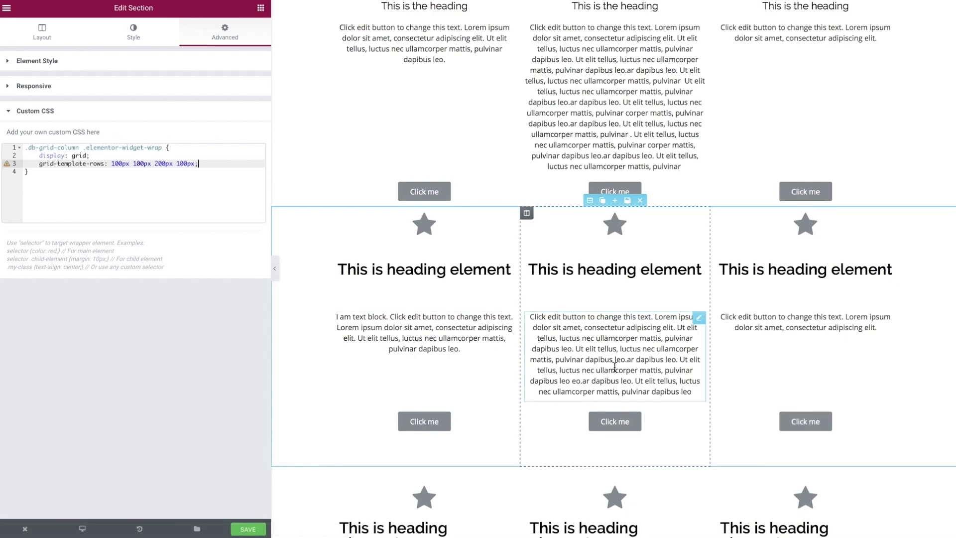
pyautogui.moveTo(199, 164); pyautogui.dragTo(112, 168)
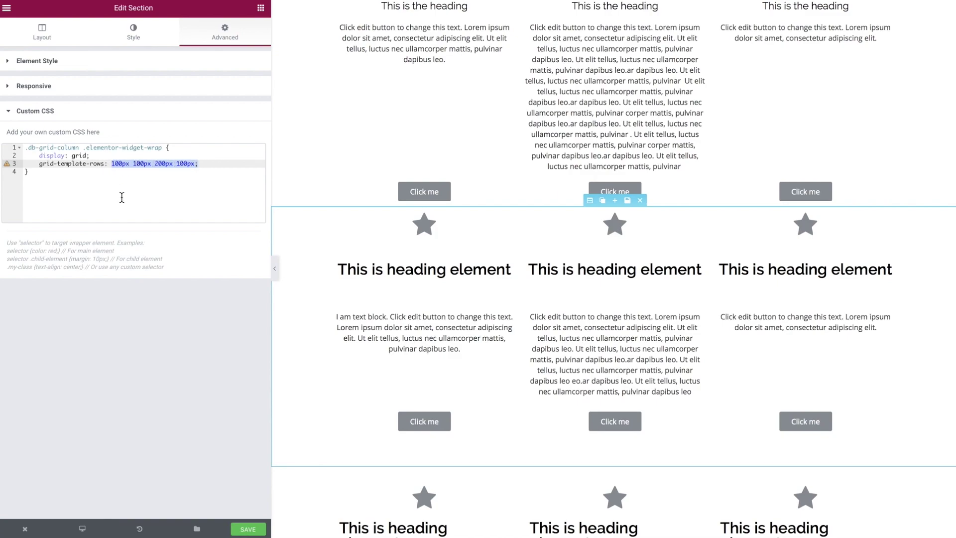
pyautogui.write('1fr')
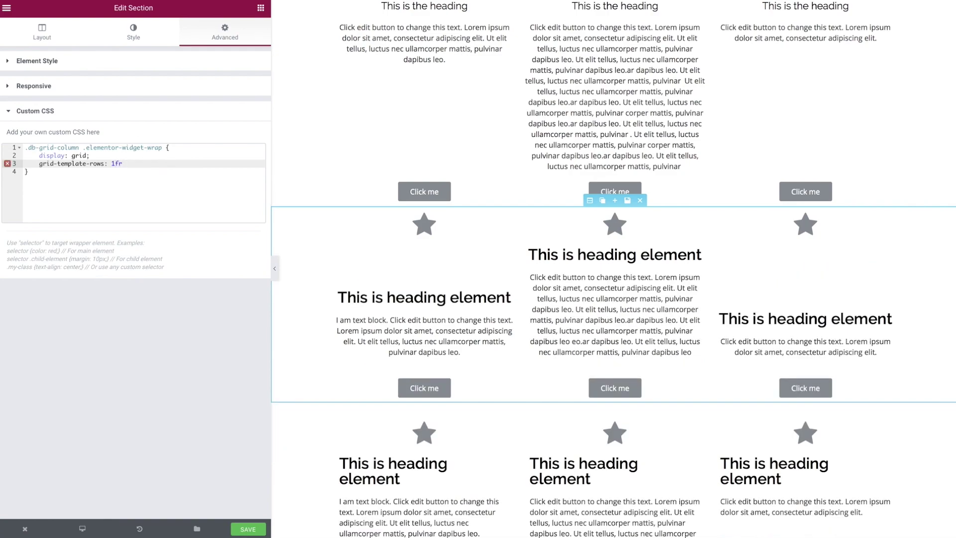
pyautogui.write(' 1fr')
pyautogui.write(' 2fr 1fr')
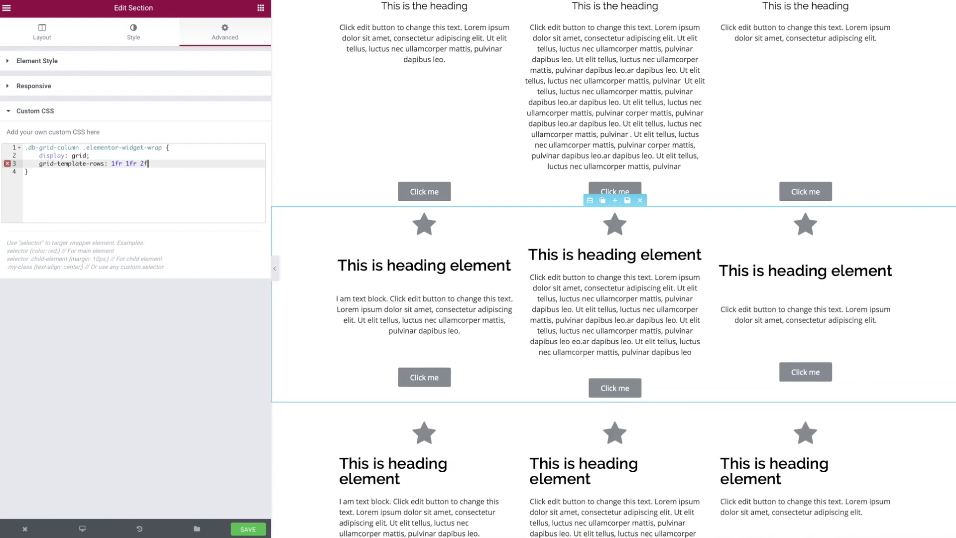
pyautogui.write(';')
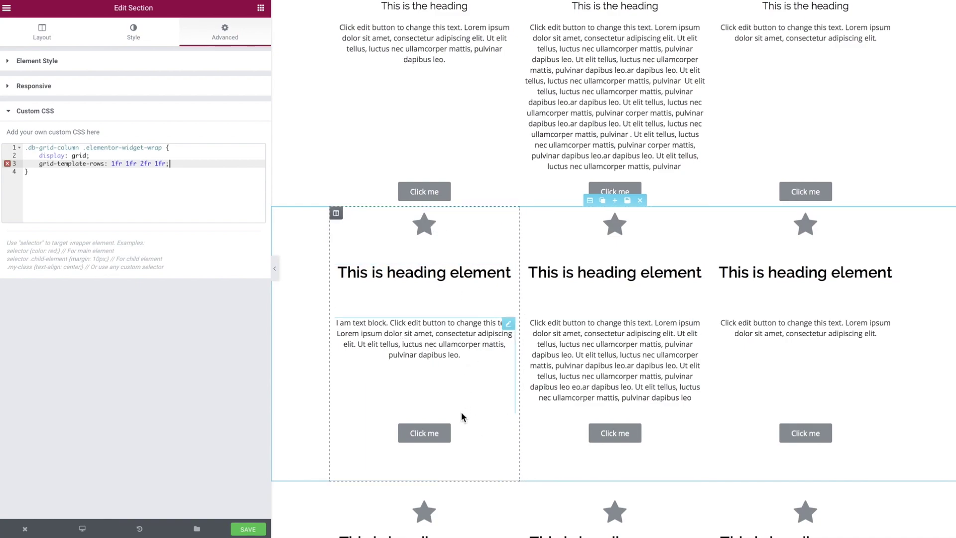
# Step: Place the edit point at the 2fr value in grid-template-rows
pyautogui.moveTo(144, 164); pyautogui.dragTo(145, 164)
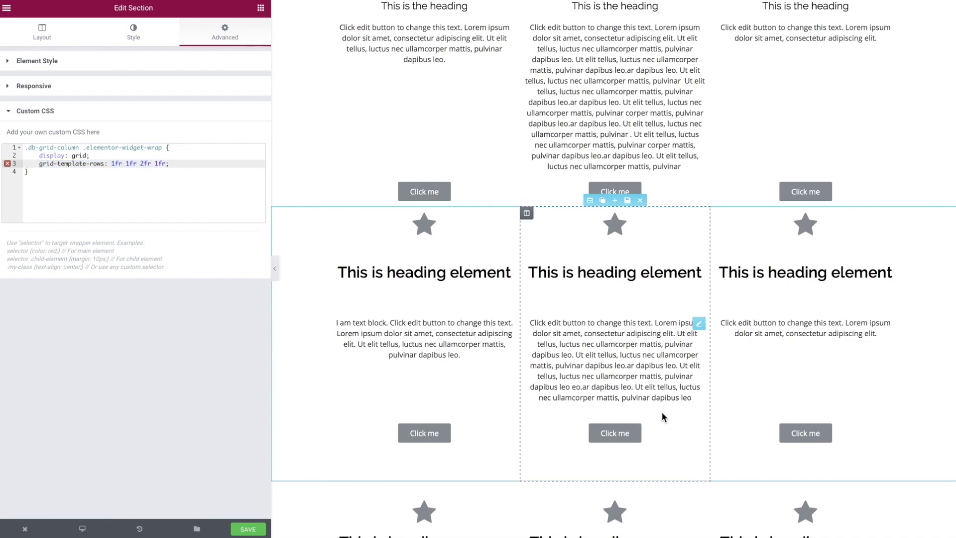
pyautogui.click(145, 164)
# Step: Change the third grid row to 3fr and replace the middle description's closing lines with longer filler text
pyautogui.press('BackSpace')
pyautogui.write('3')
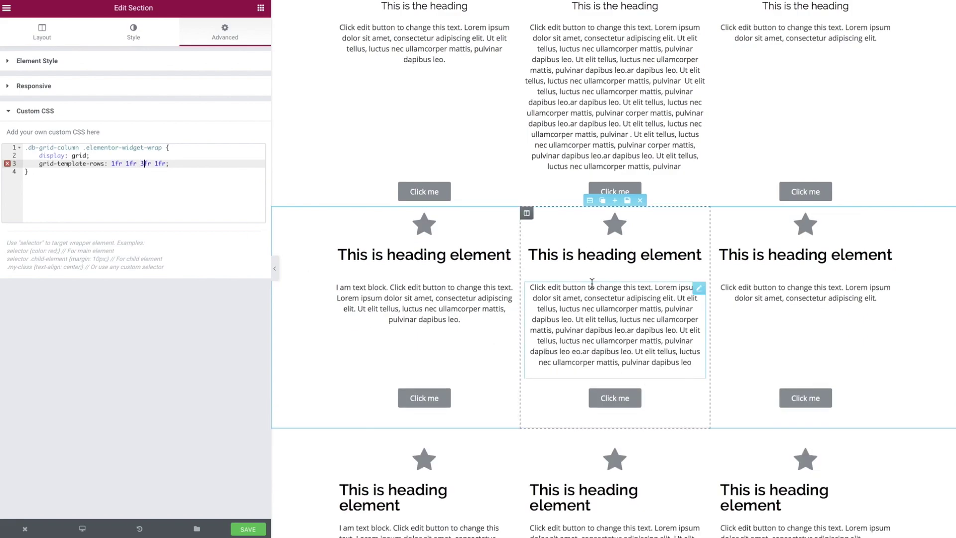
pyautogui.click(693, 363)
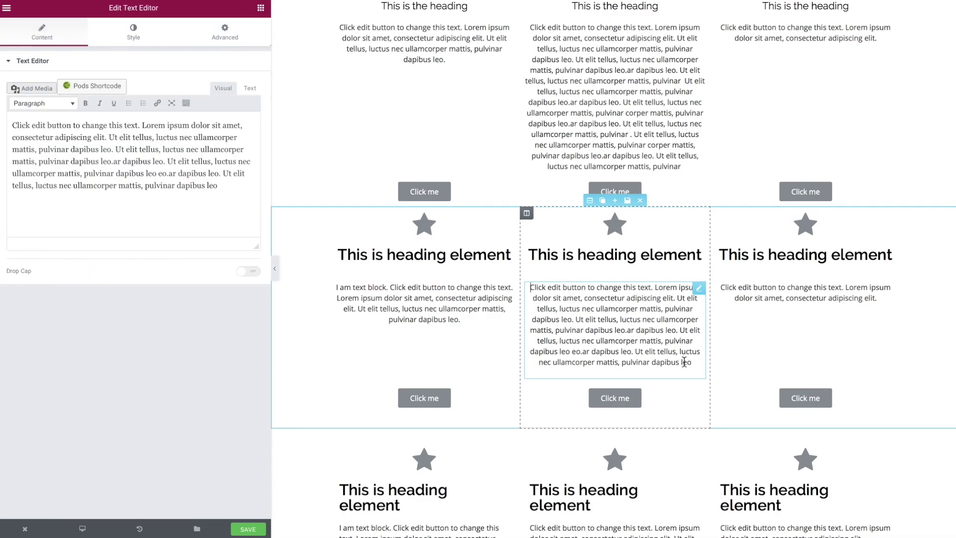
pyautogui.moveTo(690, 362); pyautogui.dragTo(615, 339)
pyautogui.hotkey('ctrl', 'c')
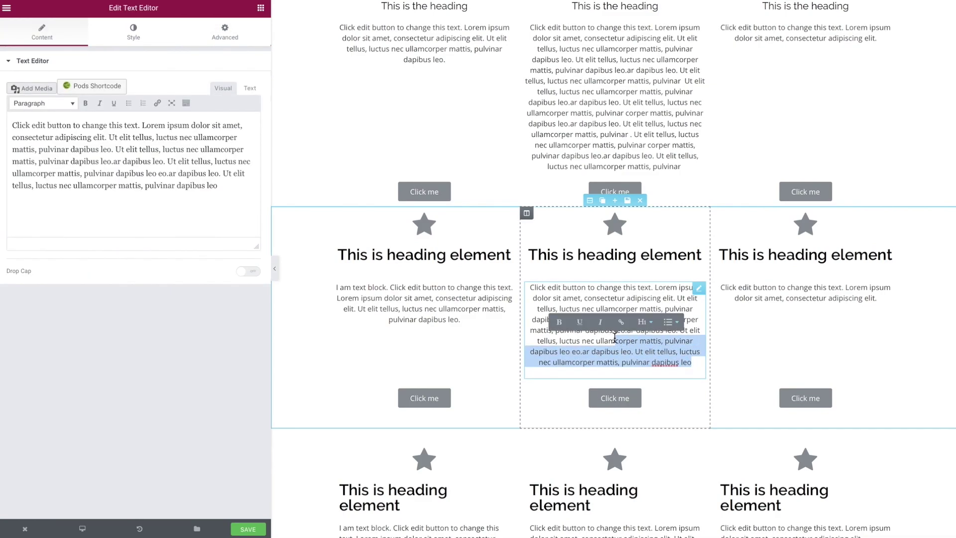
pyautogui.press('BackSpace')
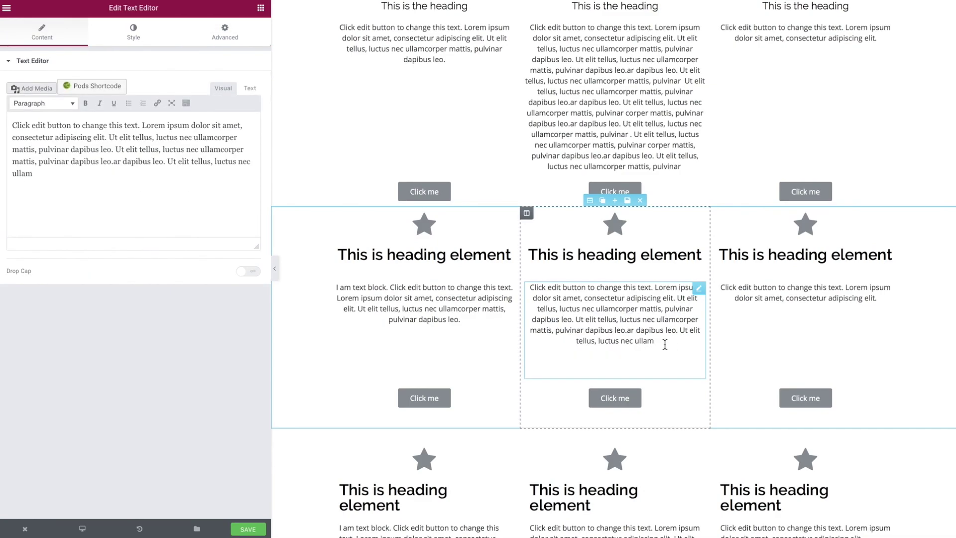
pyautogui.write('.corper mattis, pulvinar dapibus leo eo.ar dapibus leo. Ut elit tellus, luctus nec ullamcorper mattis, pulvinar dapibus leo')
pyautogui.hotkey('ctrl', 'v')
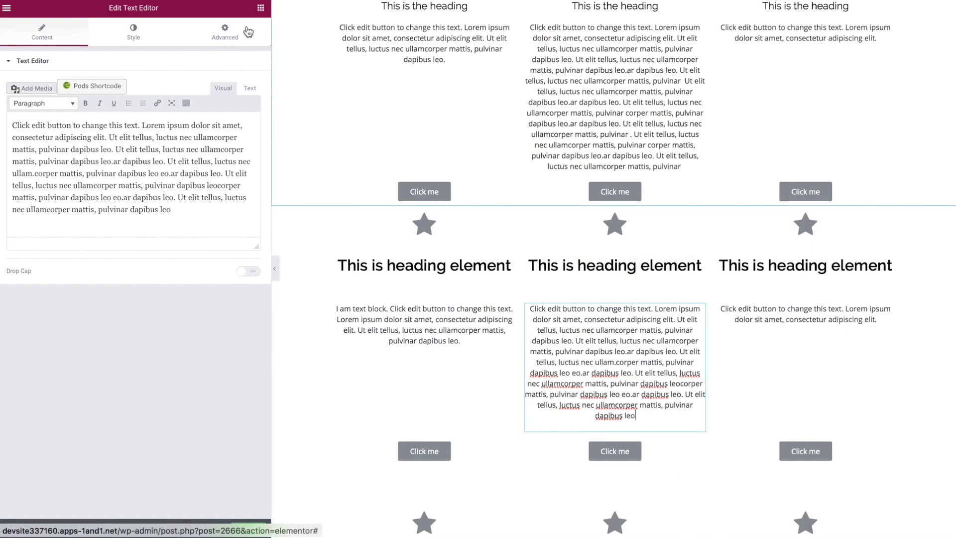
pyautogui.click(227, 33)
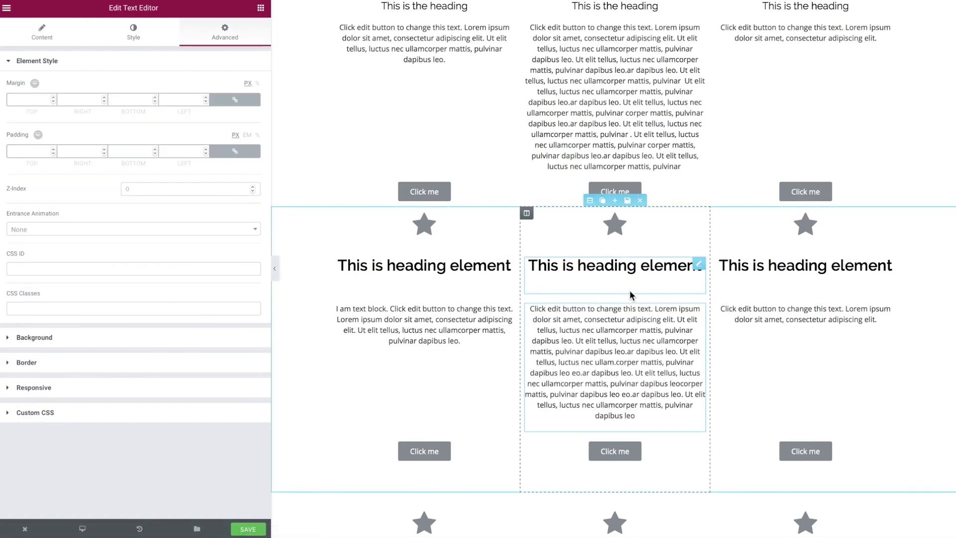
pyautogui.click(589, 202)
# Step: In the section's custom CSS, change the grid rows to 100px 60px 4fr 1fr
pyautogui.click(225, 33)
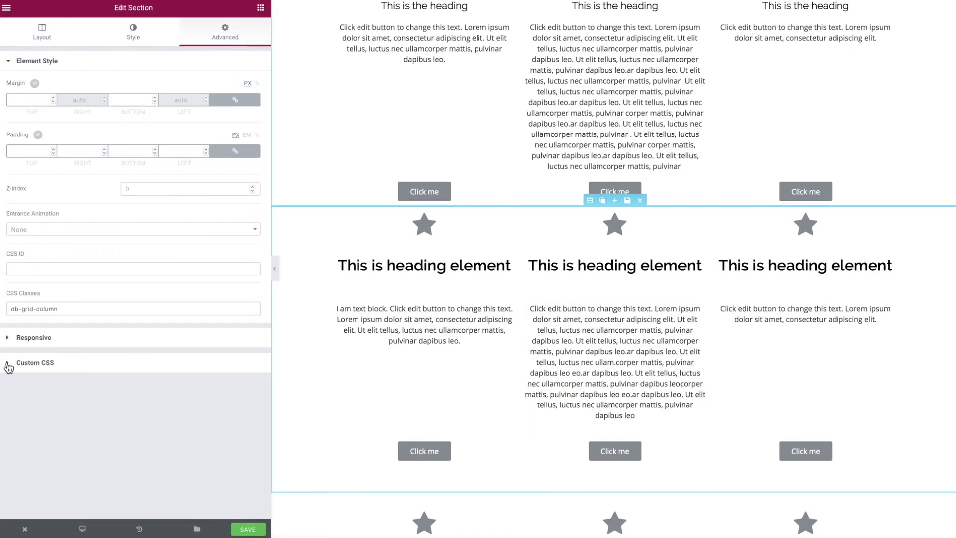
pyautogui.click(8, 367)
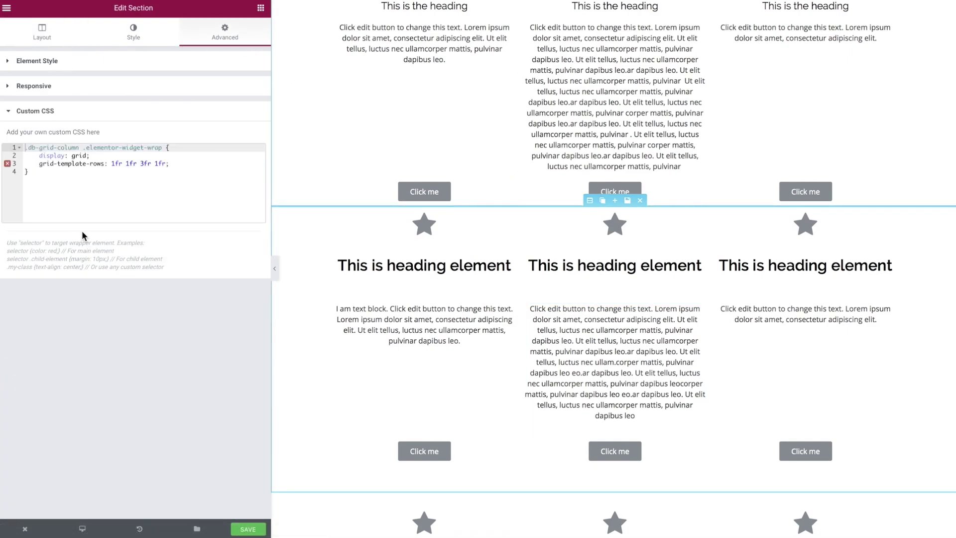
pyautogui.click(143, 164)
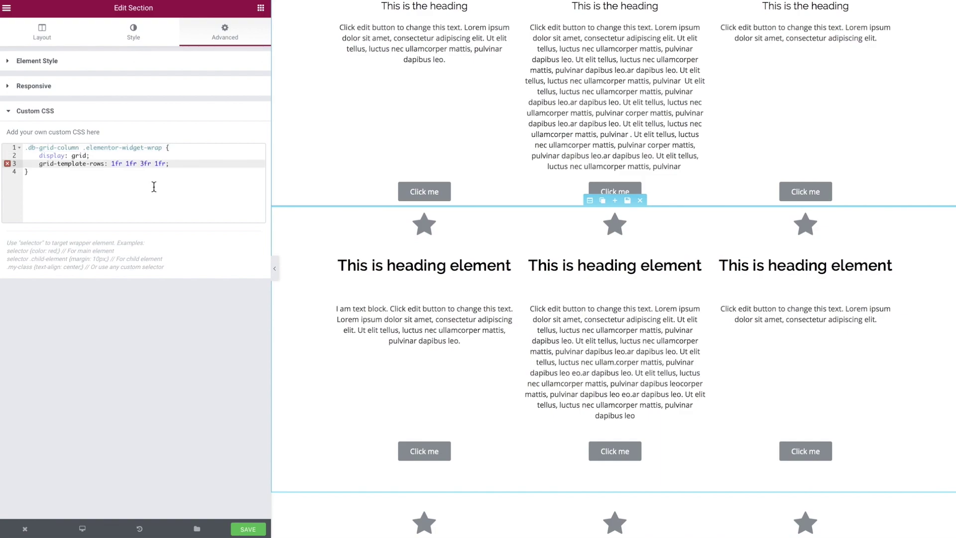
pyautogui.press('BackSpace')
pyautogui.write('5')
pyautogui.press('BackSpace')
pyautogui.write('4')
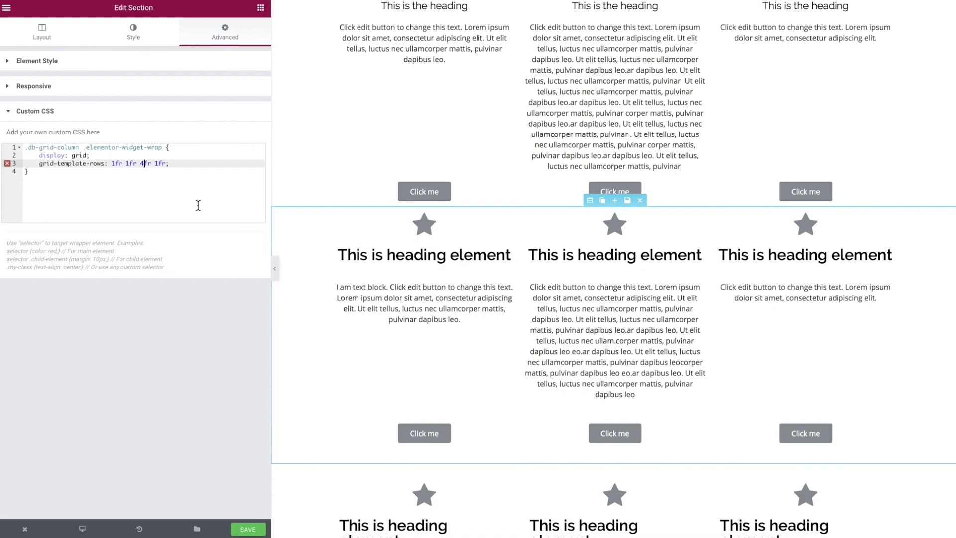
pyautogui.moveTo(112, 163); pyautogui.dragTo(138, 163)
pyautogui.write('100p')
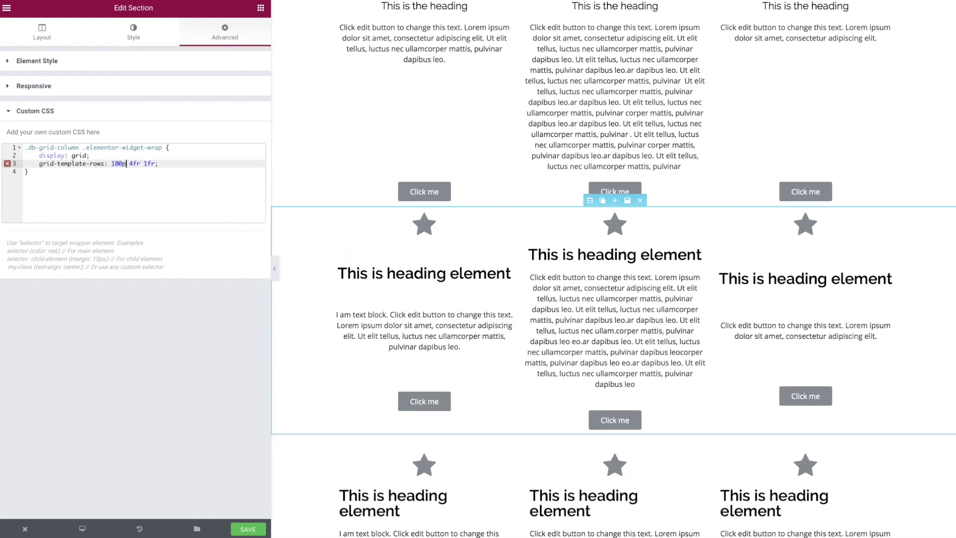
pyautogui.write('x')
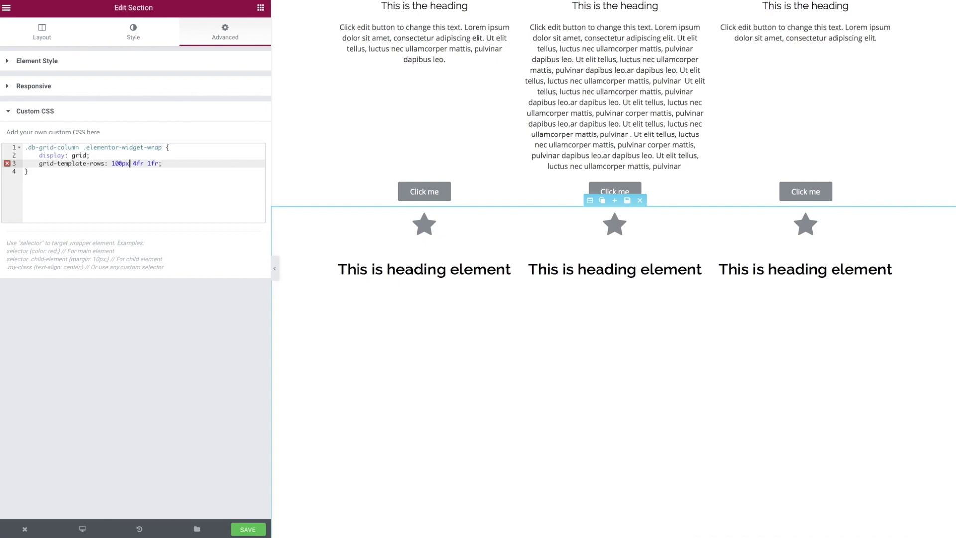
pyautogui.write(' 60px')
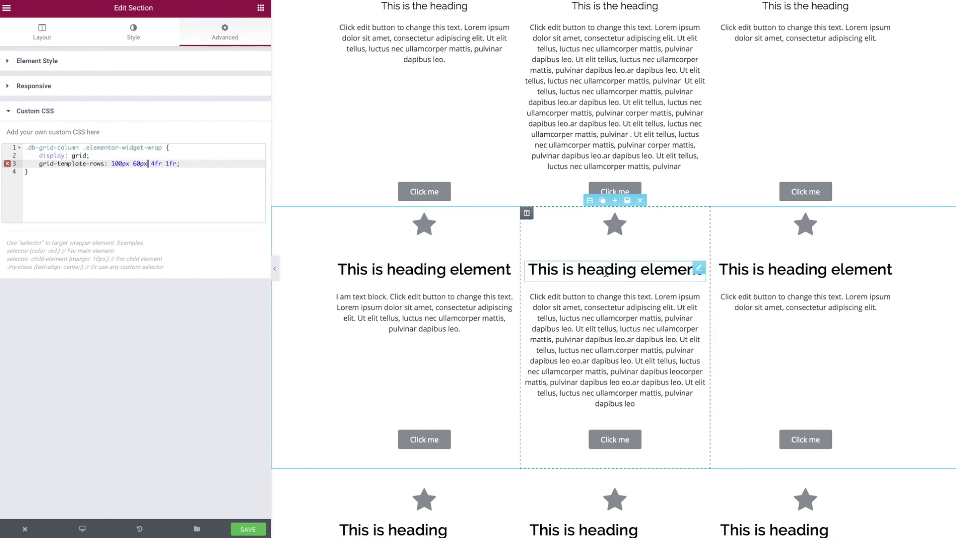
# Step: Paste extra lorem ipsum at the end of the middle column's description
pyautogui.click(649, 404)
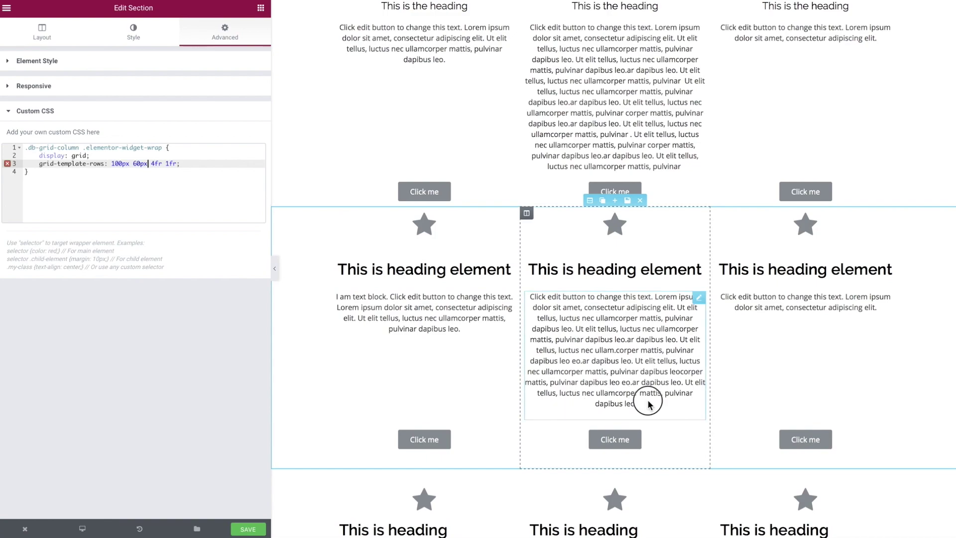
pyautogui.moveTo(611, 382); pyautogui.dragTo(659, 405)
pyautogui.hotkey('ctrl', 'c')
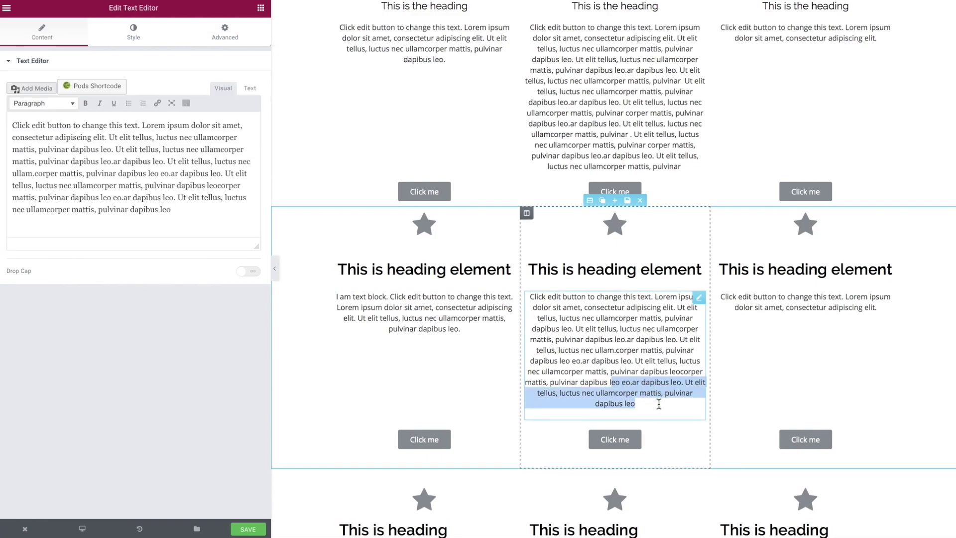
pyautogui.click(659, 405)
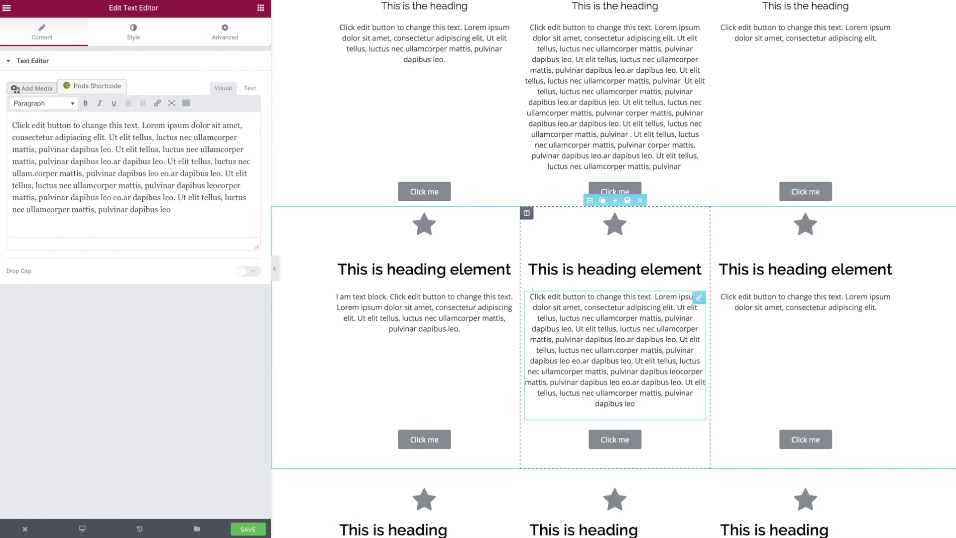
pyautogui.hotkey('ctrl', 'v')
pyautogui.hotkey('ctrl', 'v')
pyautogui.hotkey('ctrl', 'v')
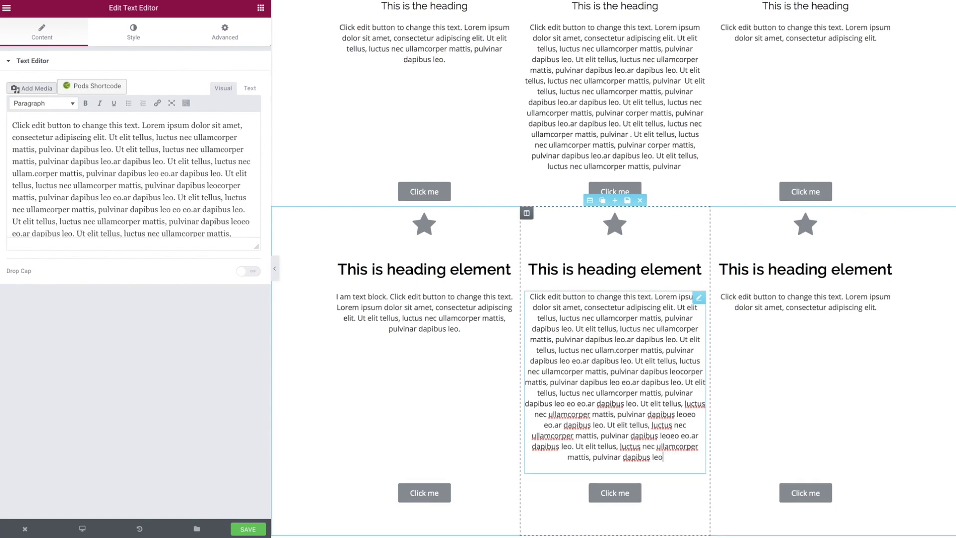
pyautogui.scroll(3, 640, 352)
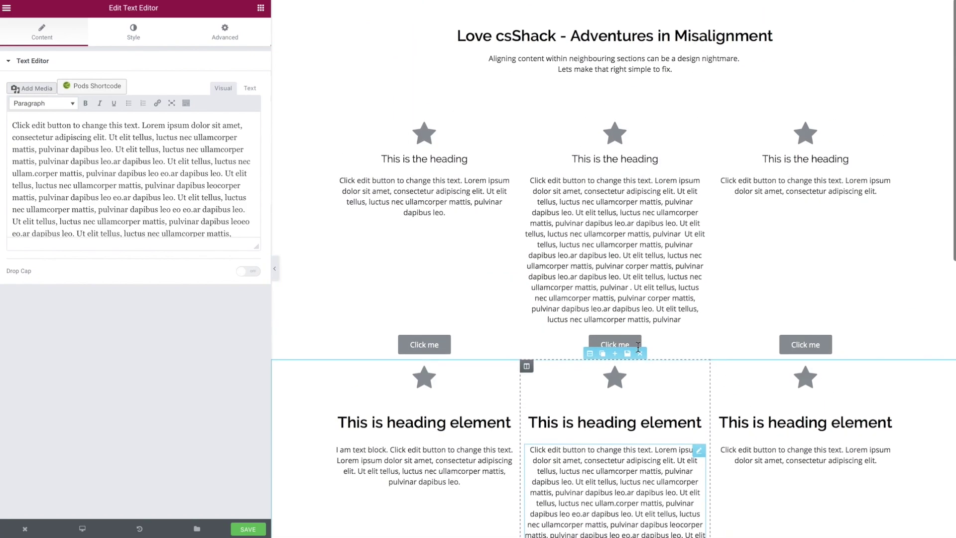